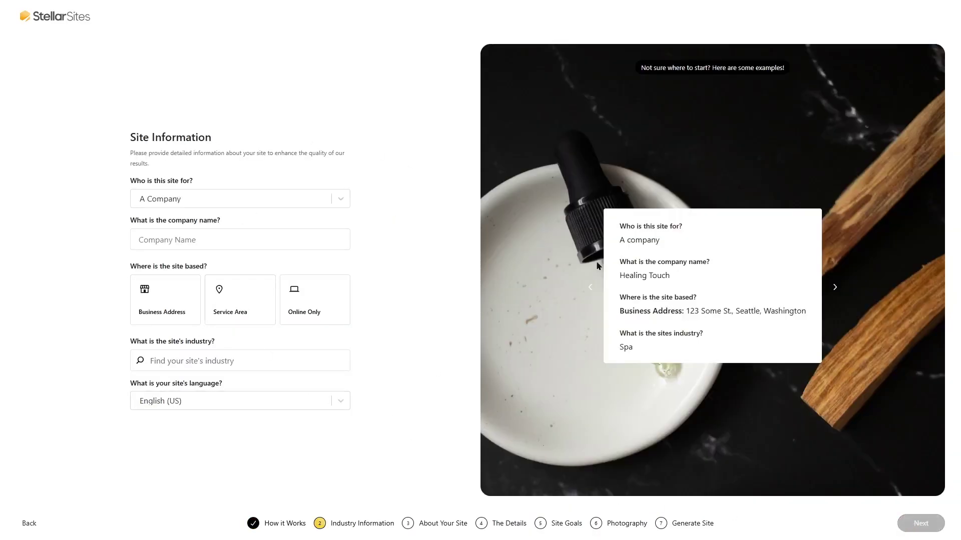
# Step: Choose who the site is for in the StellarSites information form and open the company name for editing
pyautogui.click(269, 202)
pyautogui.click(213, 228)
pyautogui.click(207, 241)
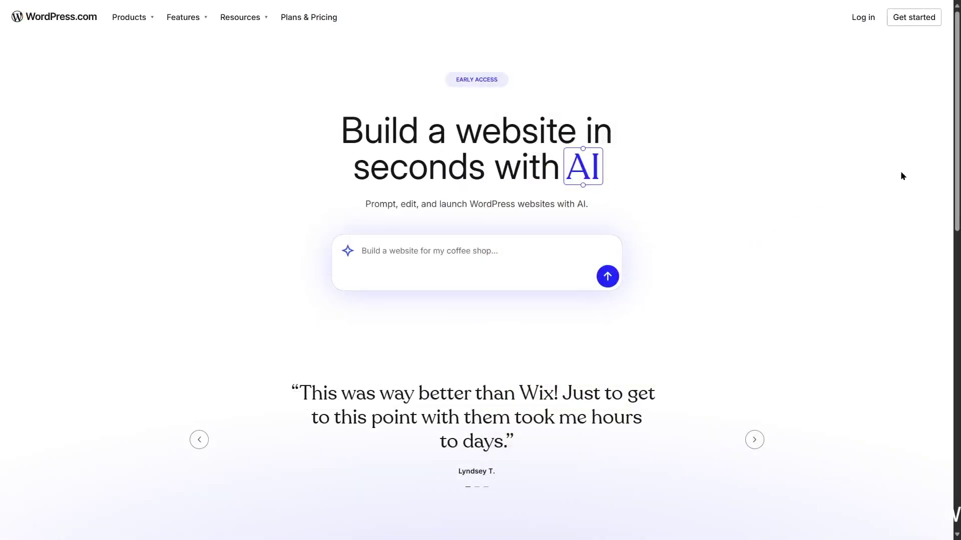
# Step: Submit "Build me a website for my digital marketing agency" to the WordPress.com AI site builder and choose to log in to an existing account
pyautogui.scroll(-6, 901, 175)
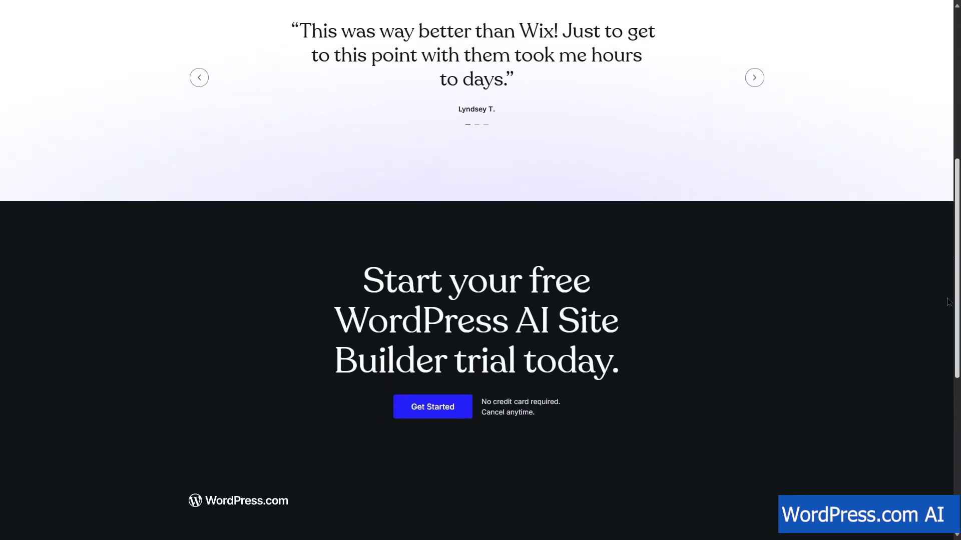
pyautogui.scroll(-2, 950, 302)
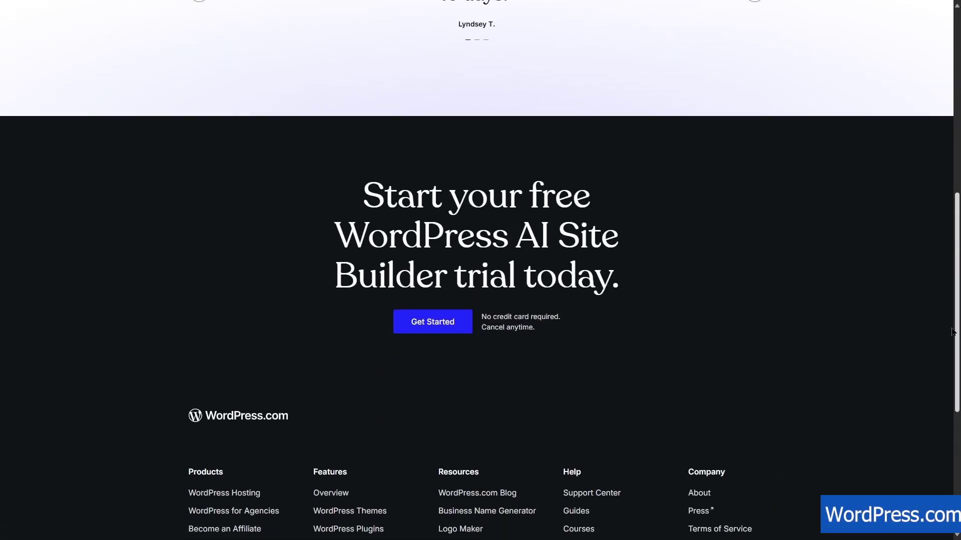
pyautogui.scroll(10, 949, 302)
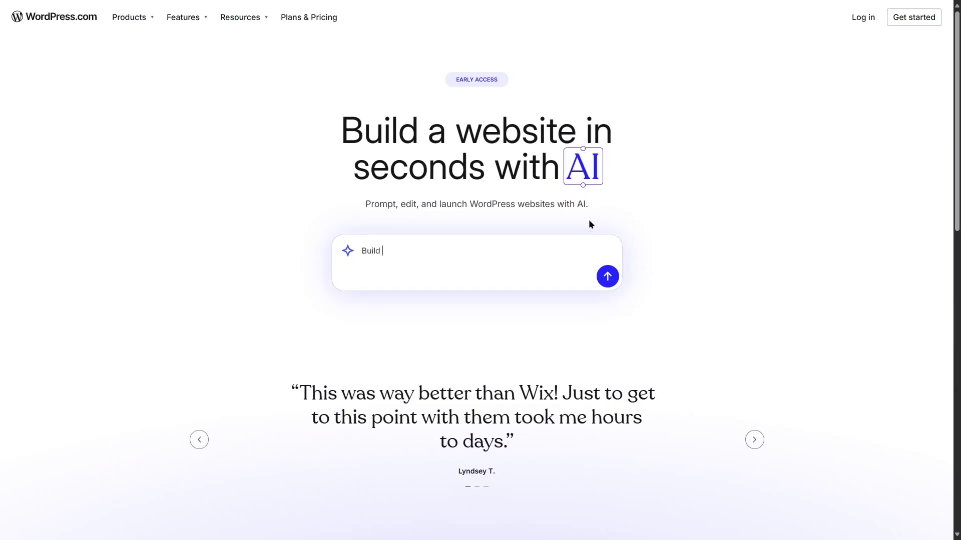
pyautogui.write('website for my digital marketi')
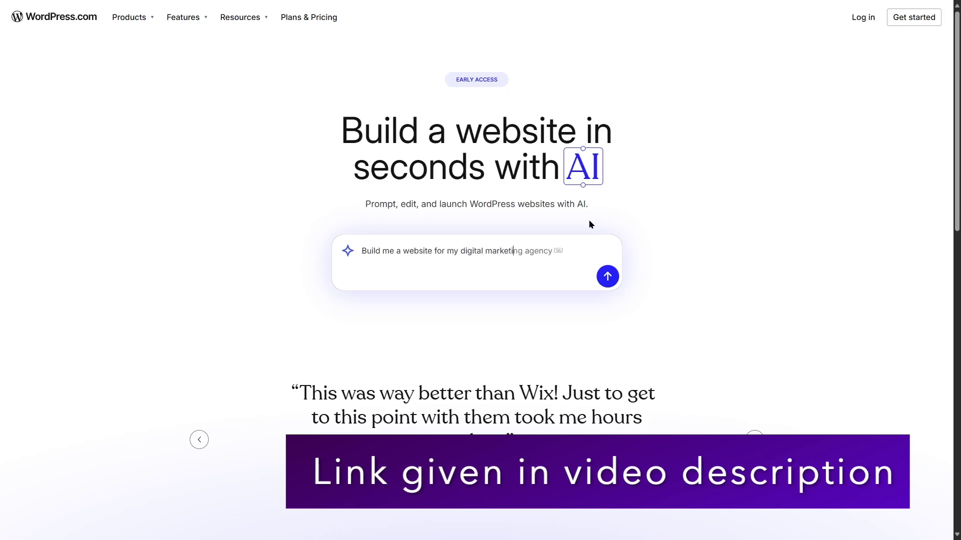
pyautogui.press('Tab')
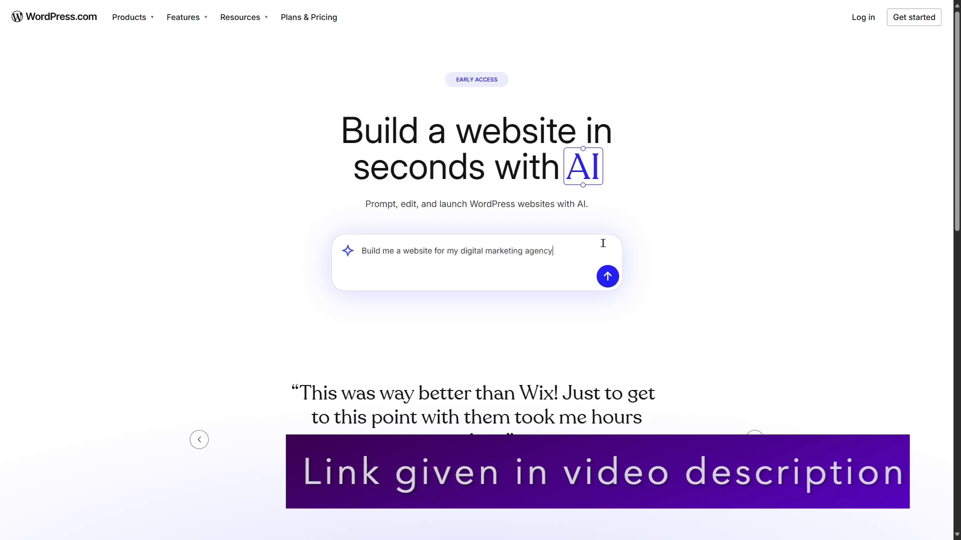
pyautogui.click(607, 277)
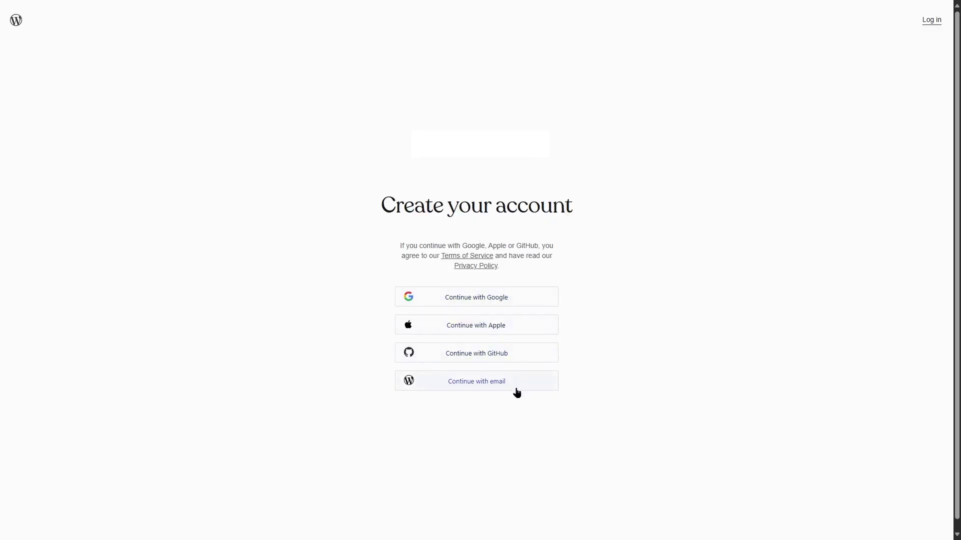
pyautogui.click(931, 20)
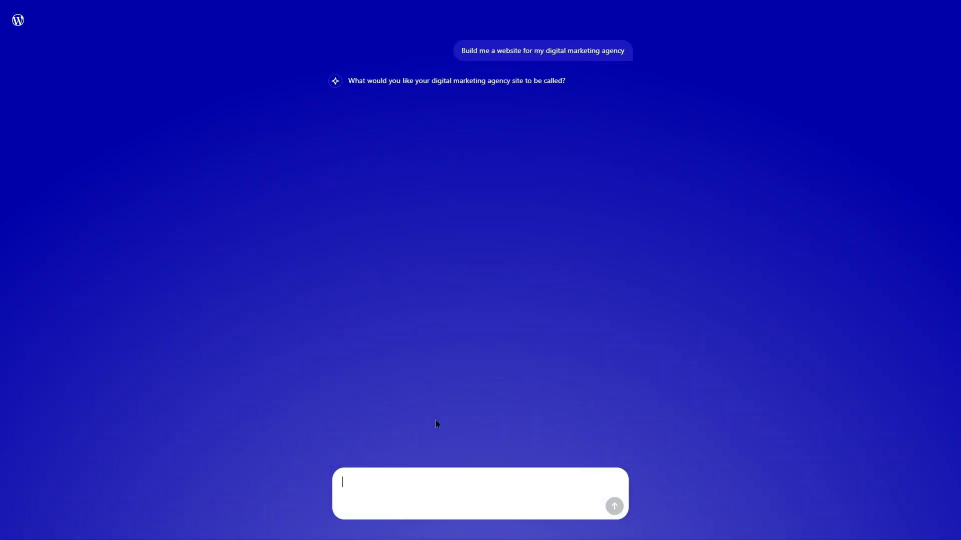
# Step: Name the site Ruby Digitals, describe the company of 10 digital marketing individuals and its specialties, and confirm creating the site
pyautogui.write('Ruby Digitals')
pyautogui.press('Return')
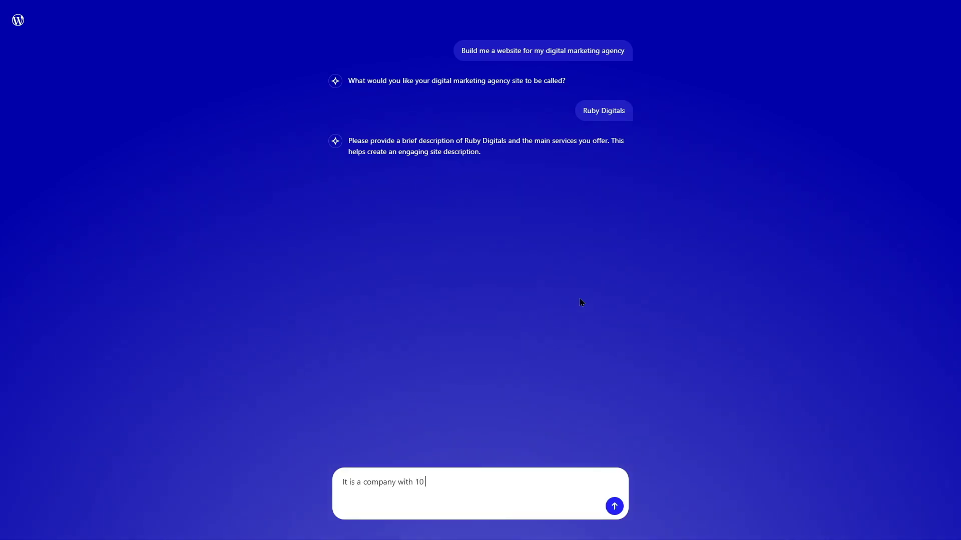
pyautogui.write('vidu')
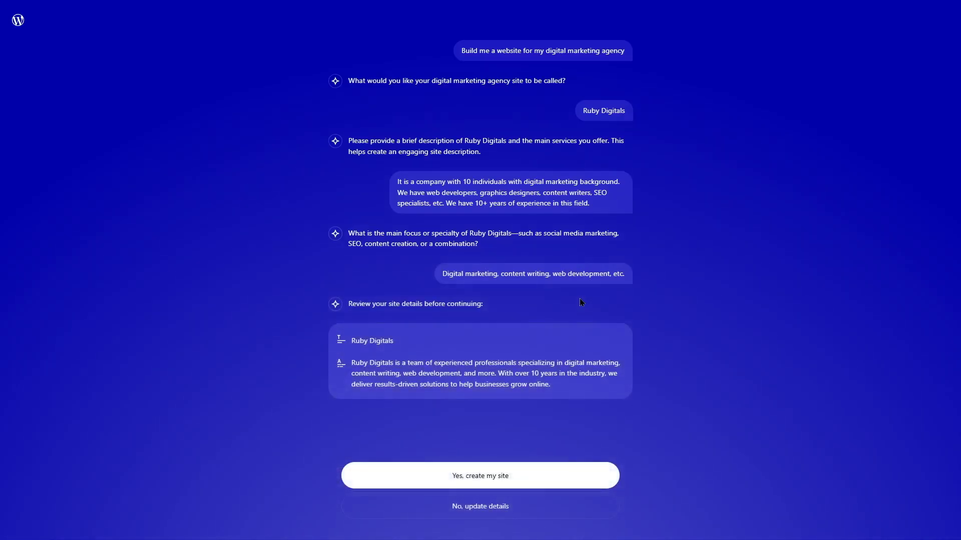
pyautogui.click(450, 476)
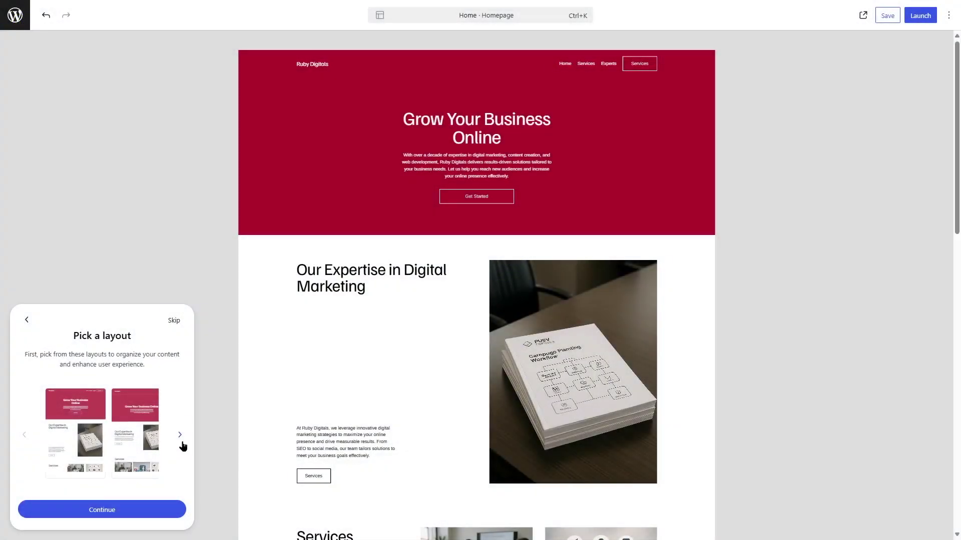
# Step: Apply the homepage layout with the large marketing-icons image framed in the header and continue to the color choice
pyautogui.click(180, 442)
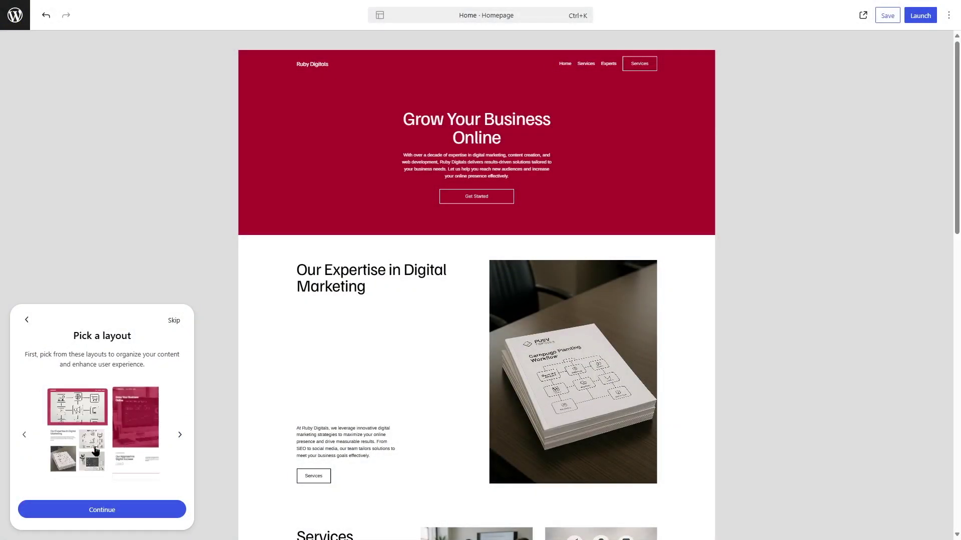
pyautogui.click(86, 451)
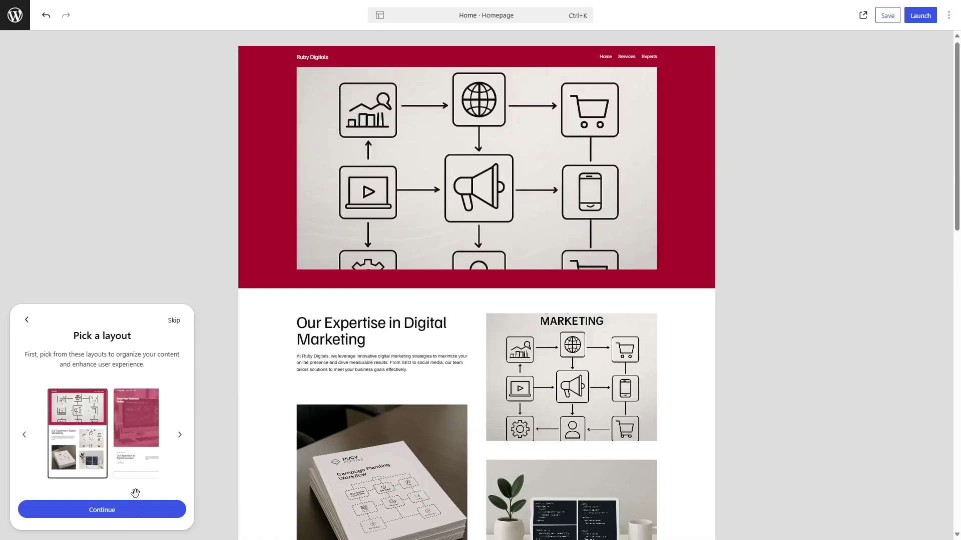
pyautogui.click(109, 516)
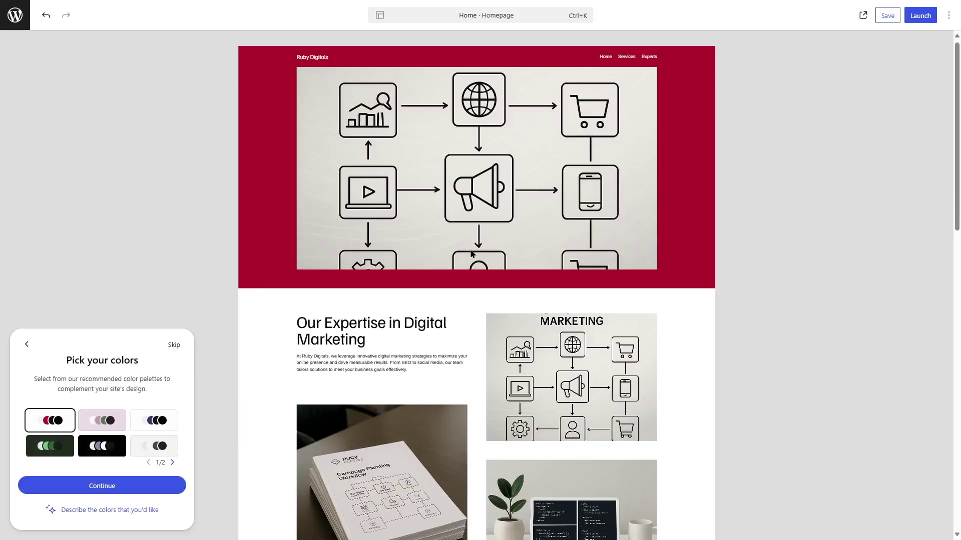
# Step: Try the mauve color palette, settle on the white, crimson and black one, and continue to the font choice
pyautogui.click(103, 422)
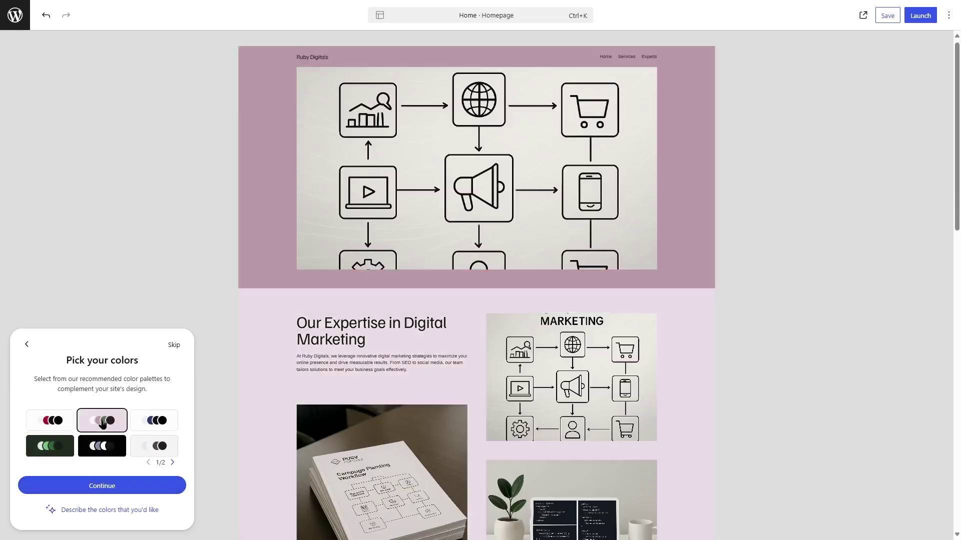
pyautogui.click(174, 419)
pyautogui.click(103, 486)
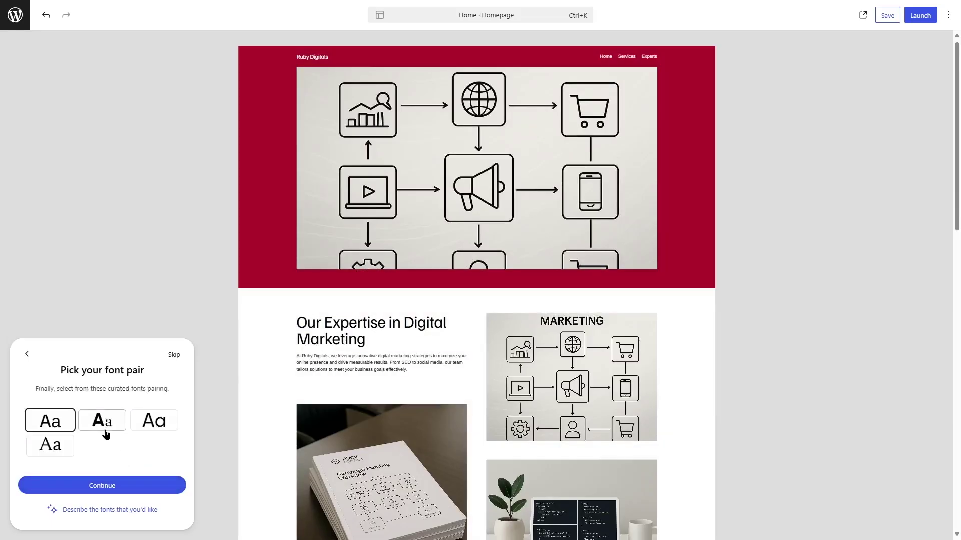
# Step: Compare the suggested font pairs and apply the one with bold sans-serif headings and serif body text
pyautogui.click(103, 424)
pyautogui.click(154, 425)
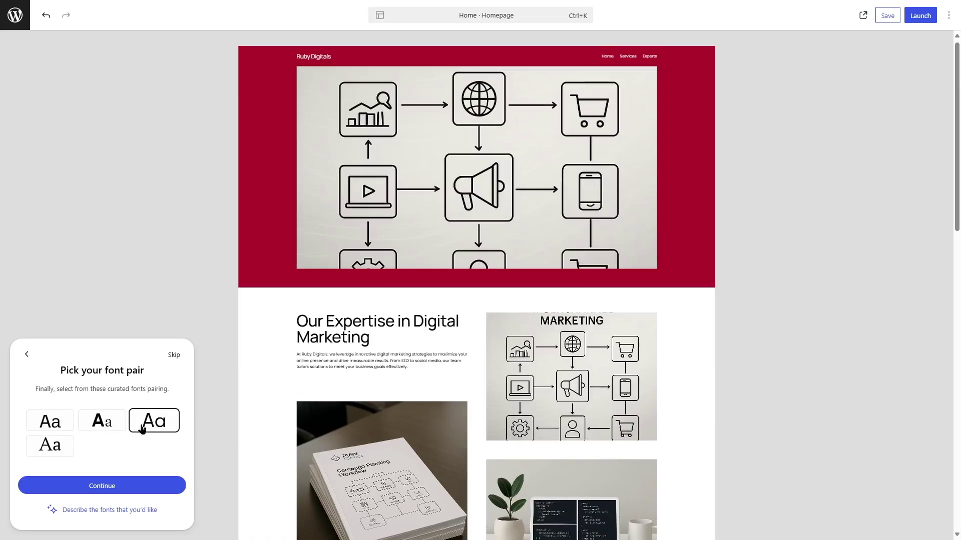
pyautogui.click(62, 448)
pyautogui.click(104, 424)
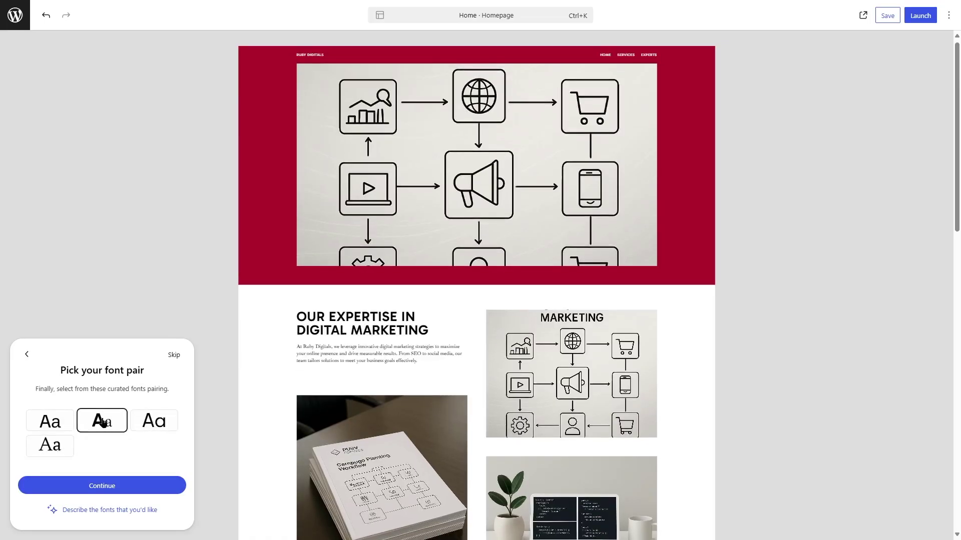
pyautogui.click(106, 486)
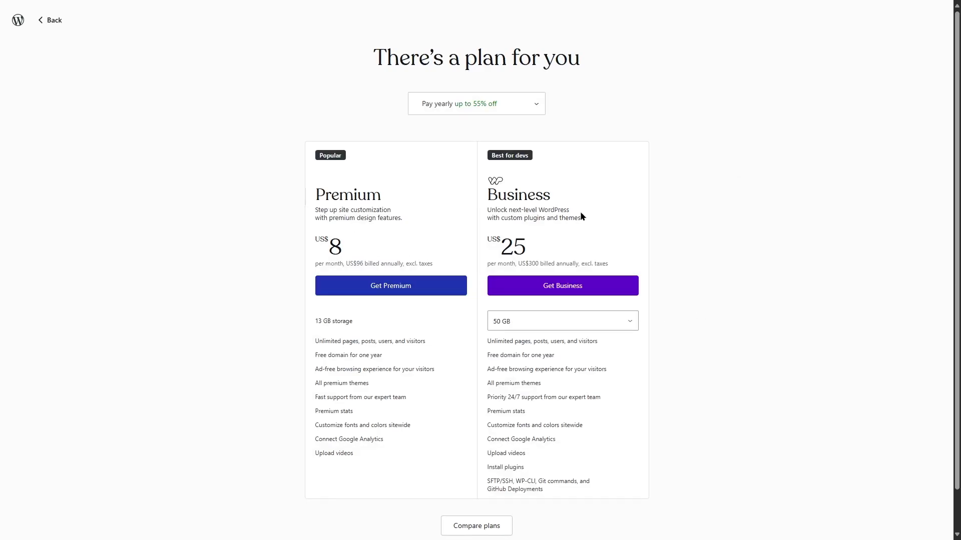
# Step: Check the storage add-on options offered for the Business plan
pyautogui.click(555, 320)
pyautogui.scroll(-1, 558, 401)
pyautogui.scroll(2, 560, 451)
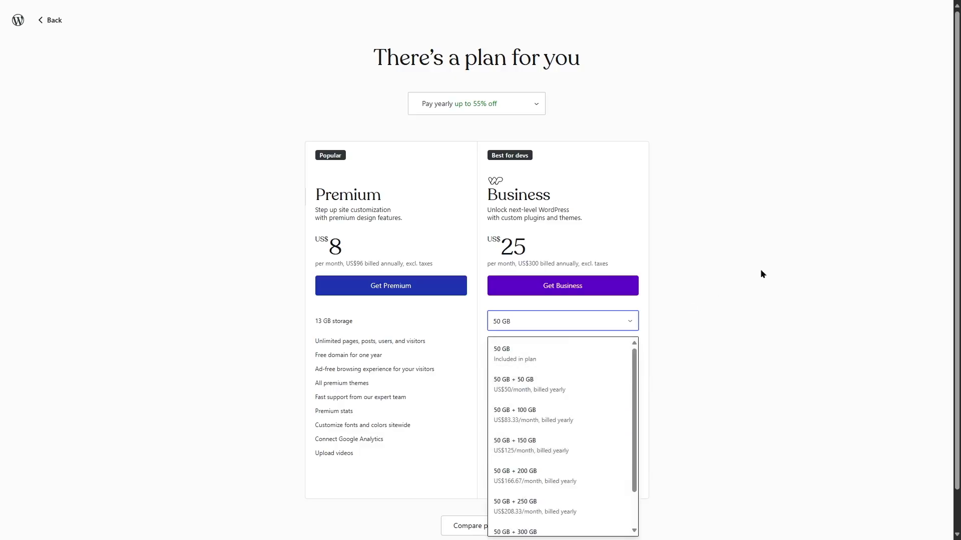
pyautogui.click(742, 282)
# Step: Compare the Premium and Business plan prices for monthly, three-year and yearly billing
pyautogui.click(535, 112)
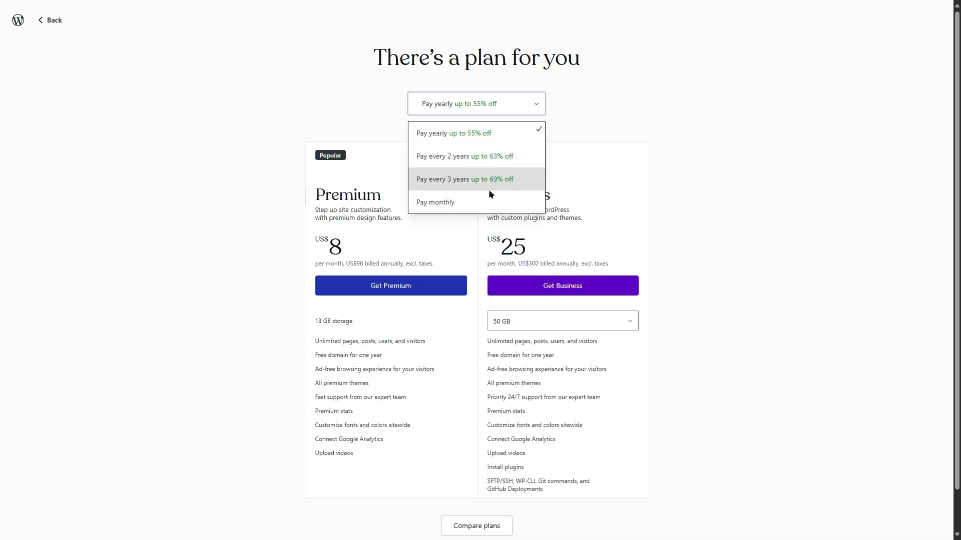
pyautogui.click(446, 211)
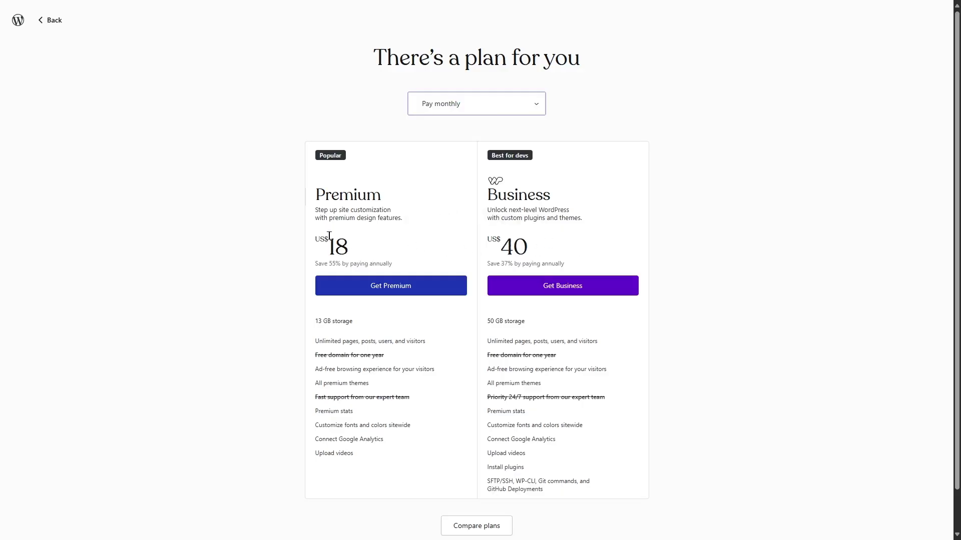
pyautogui.click(480, 105)
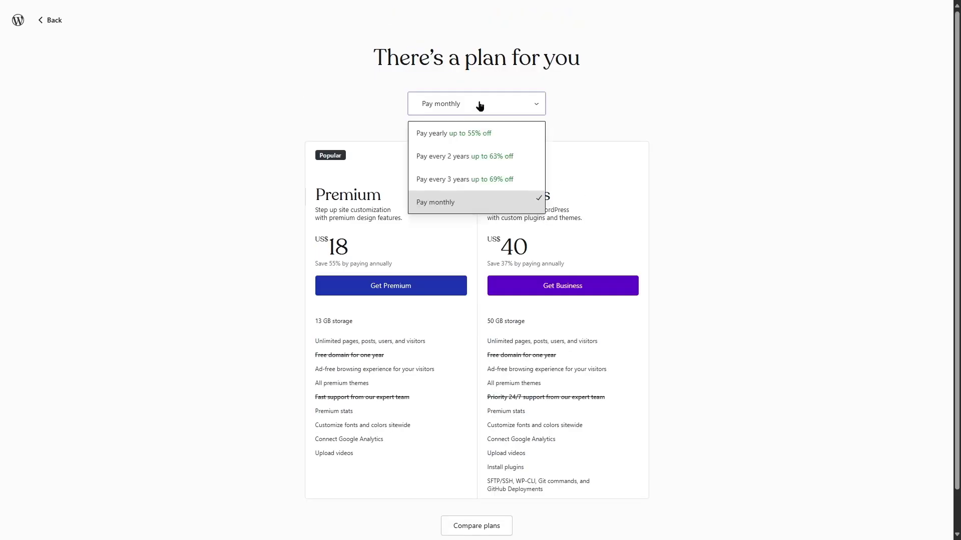
pyautogui.click(507, 181)
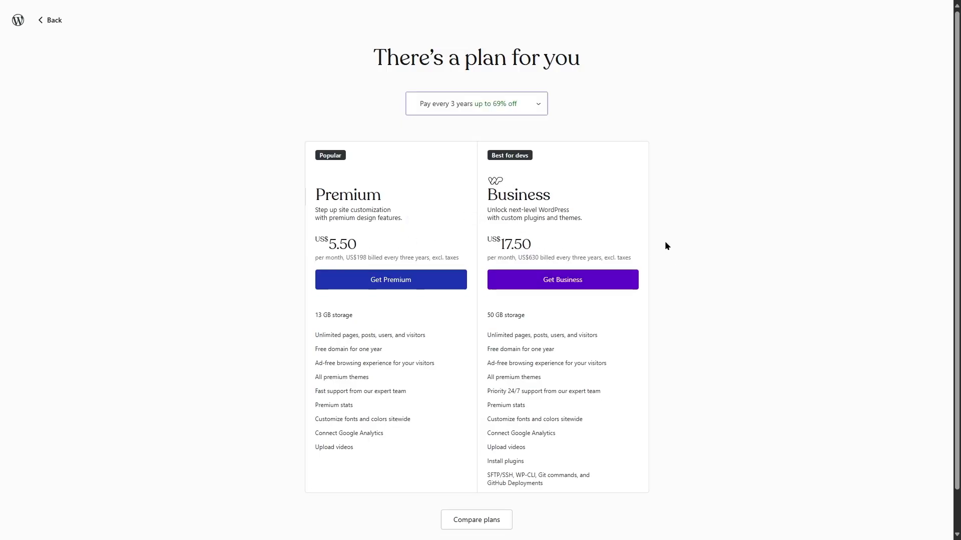
pyautogui.click(512, 104)
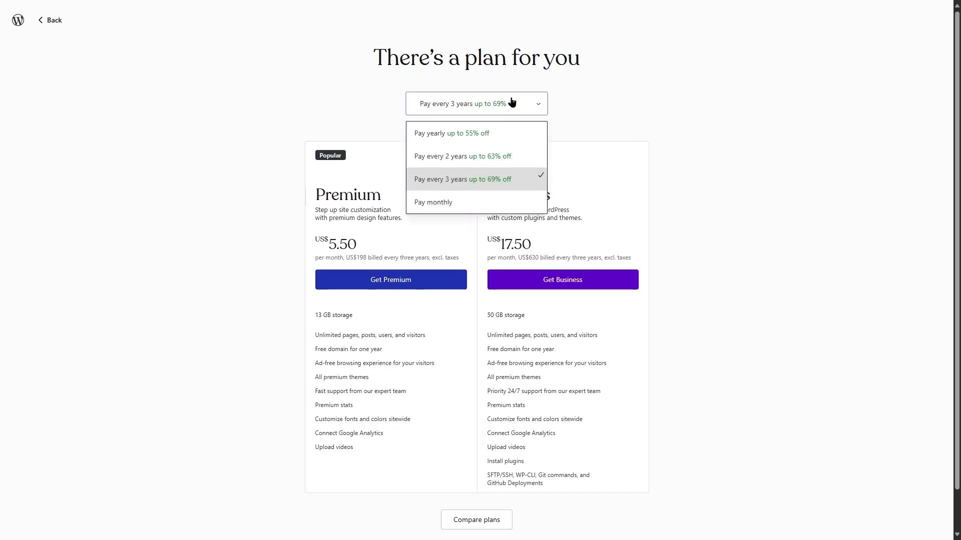
pyautogui.click(504, 136)
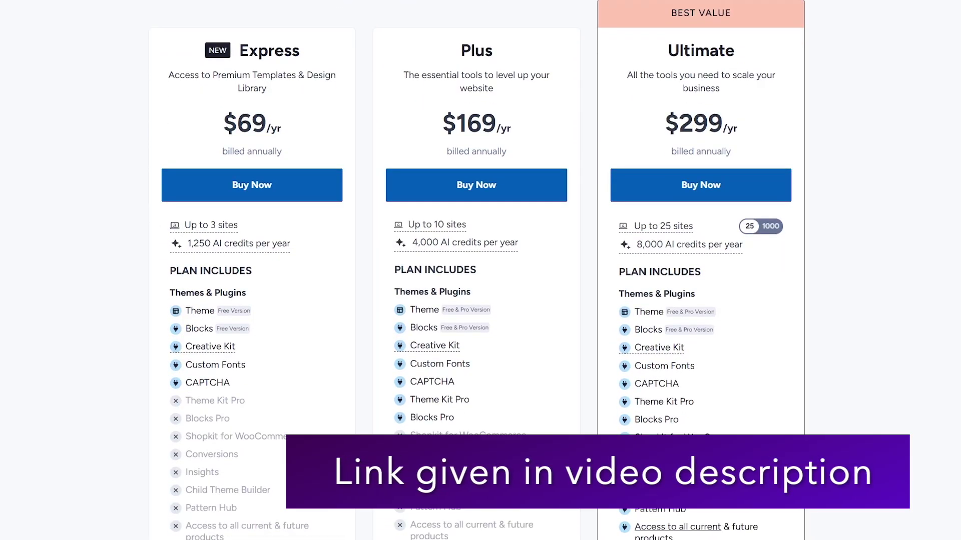
# Step: Compare what the Express, Plus and Ultimate plans include on the Kadence pricing page
pyautogui.scroll(-3, 476, 280)
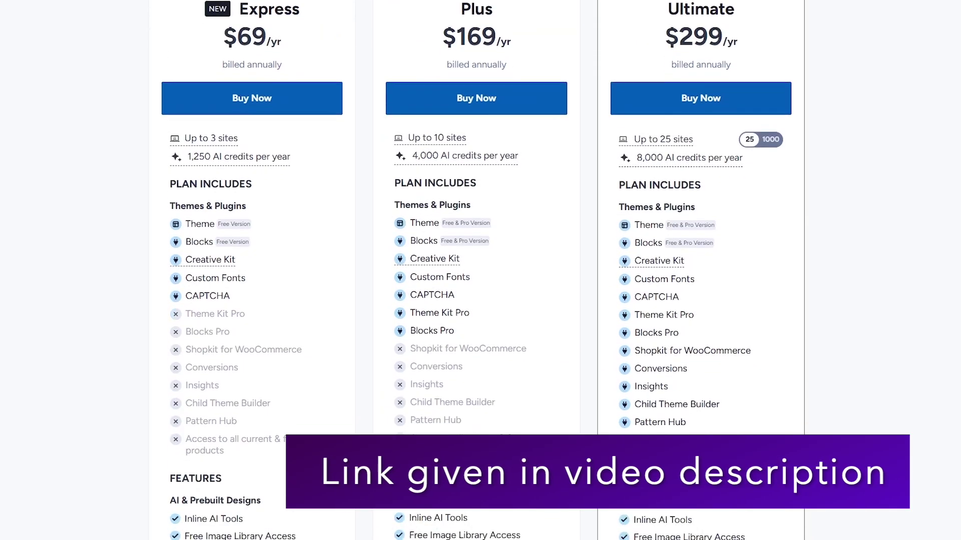
pyautogui.scroll(-3, 476, 280)
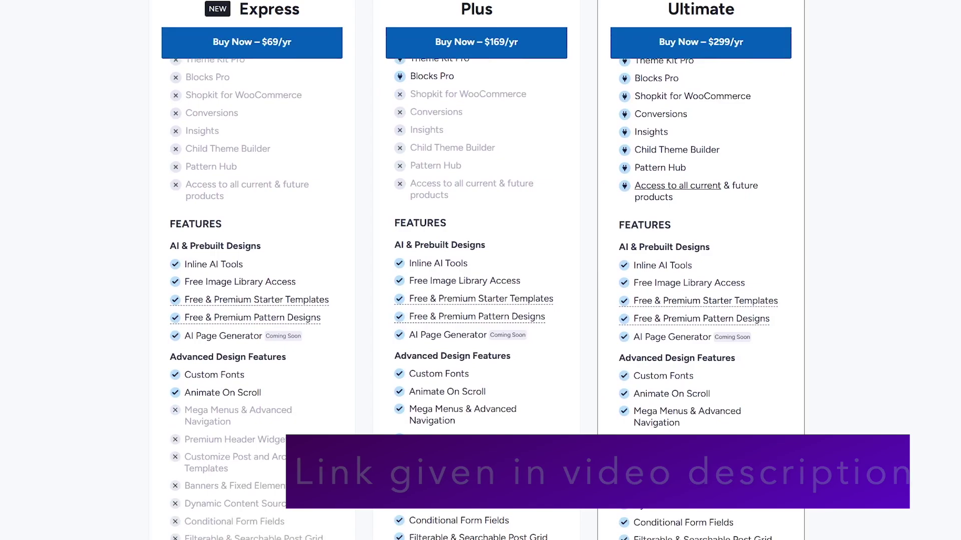
pyautogui.scroll(-1, 476, 280)
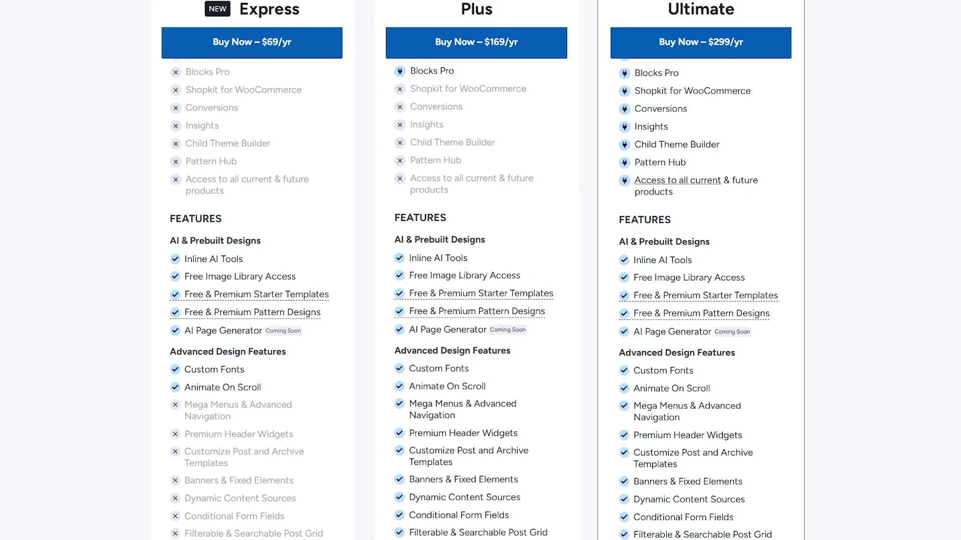
pyautogui.scroll(10, 481, 270)
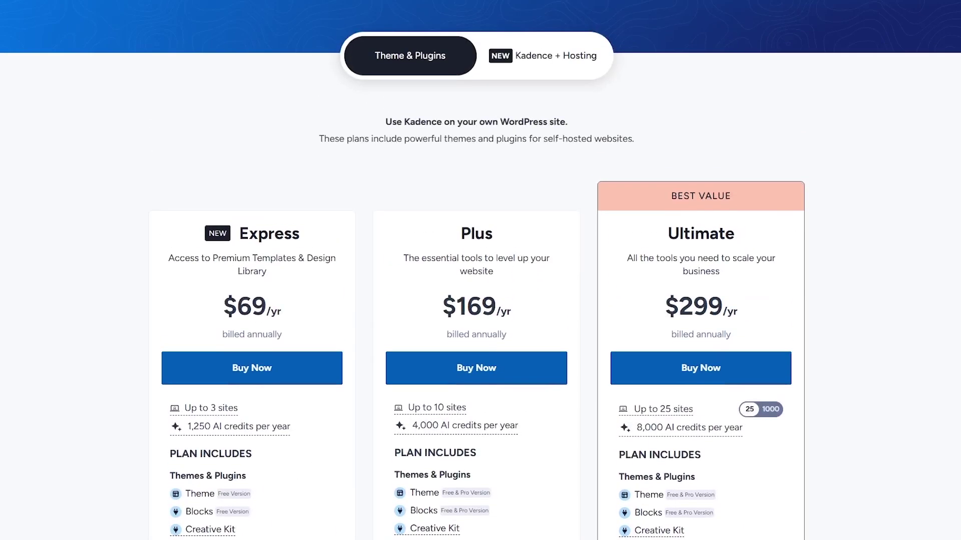
pyautogui.scroll(-1, 481, 270)
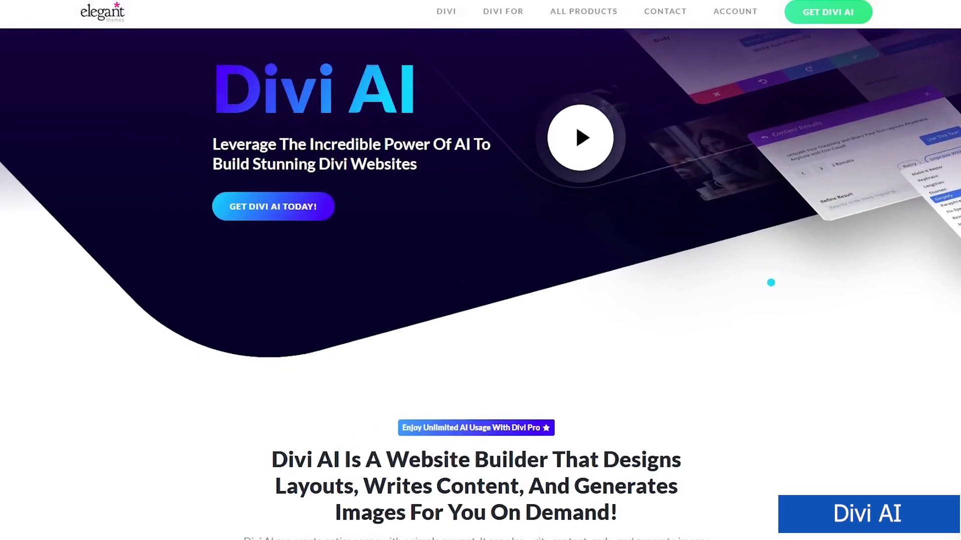
# Step: Read through the feature overview on the Divi AI page of Elegant Themes
pyautogui.scroll(-3, 481, 270)
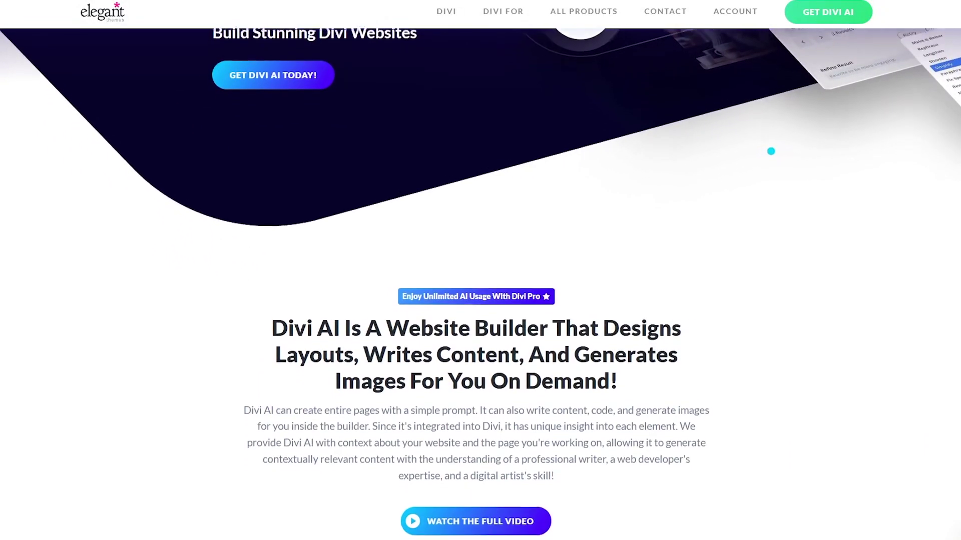
pyautogui.scroll(-3, 481, 270)
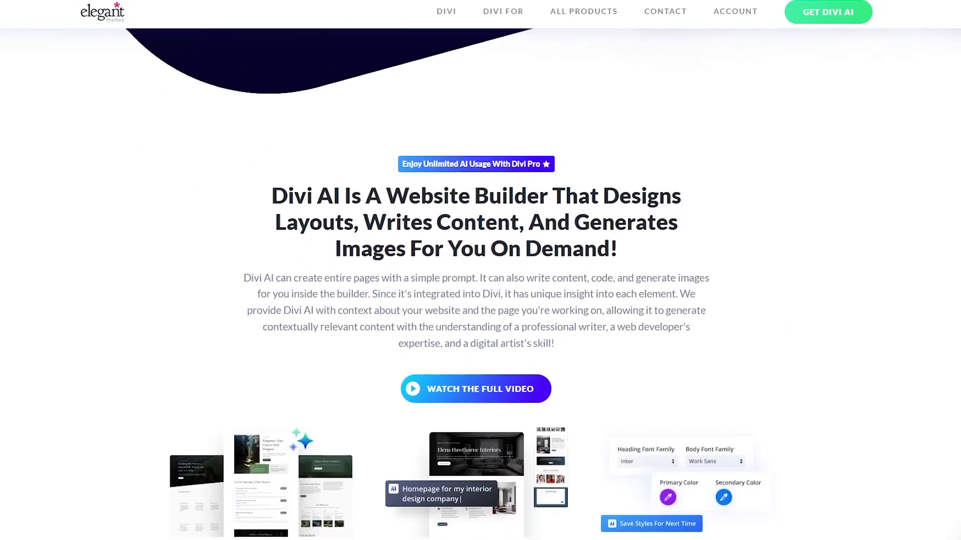
pyautogui.scroll(-3, 481, 270)
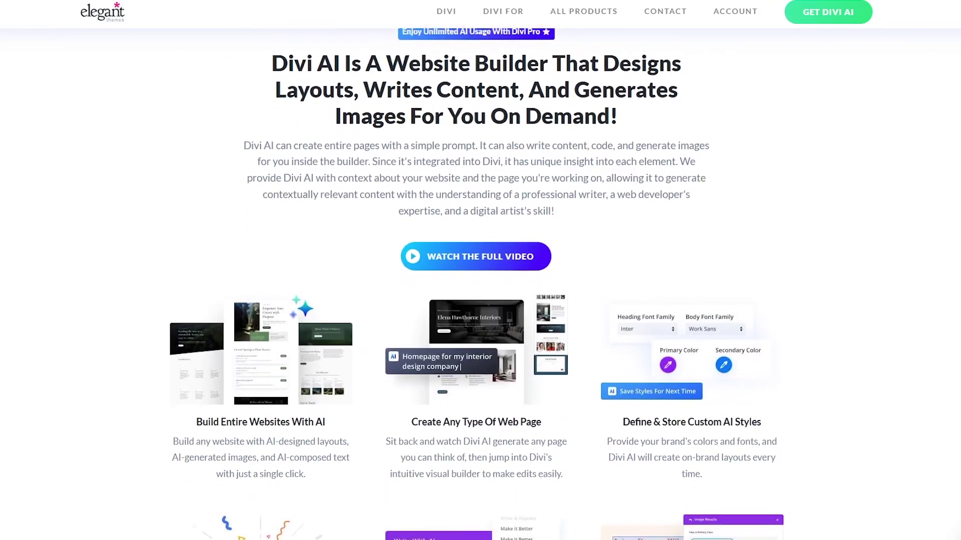
pyautogui.scroll(-4, 481, 270)
pyautogui.scroll(-7, 481, 270)
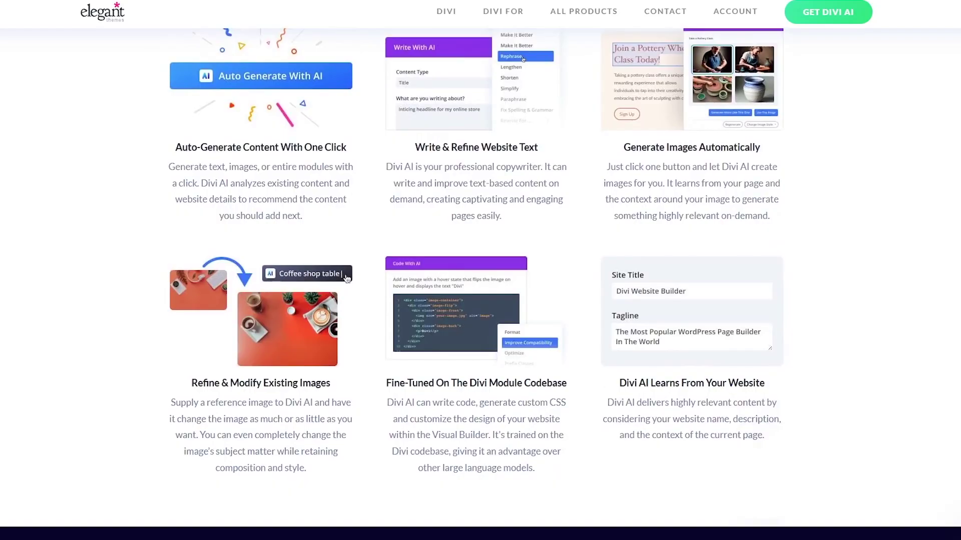
# Step: Read the rest of the Divi AI feature overview and the AI Website Builder section about generating full websites
pyautogui.scroll(-2, 480, 270)
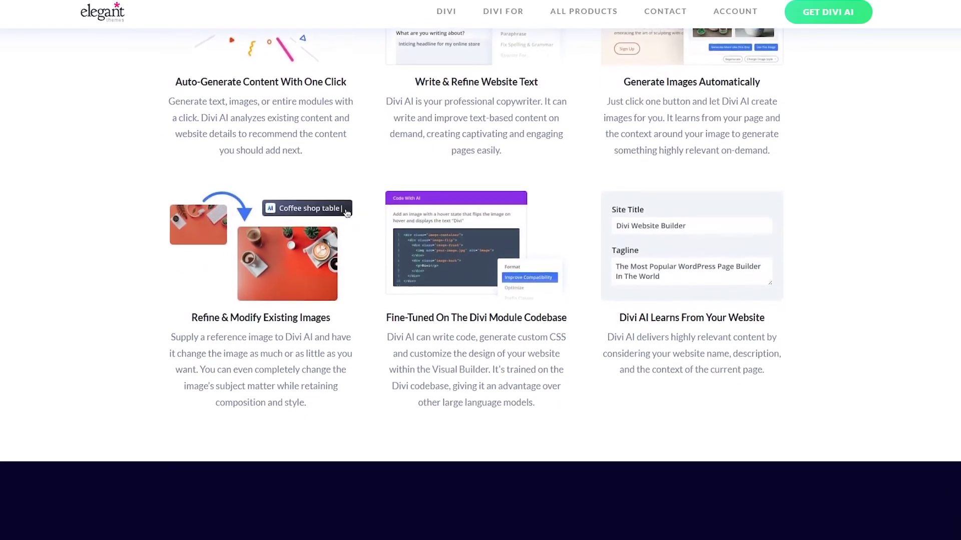
pyautogui.scroll(-3, 480, 271)
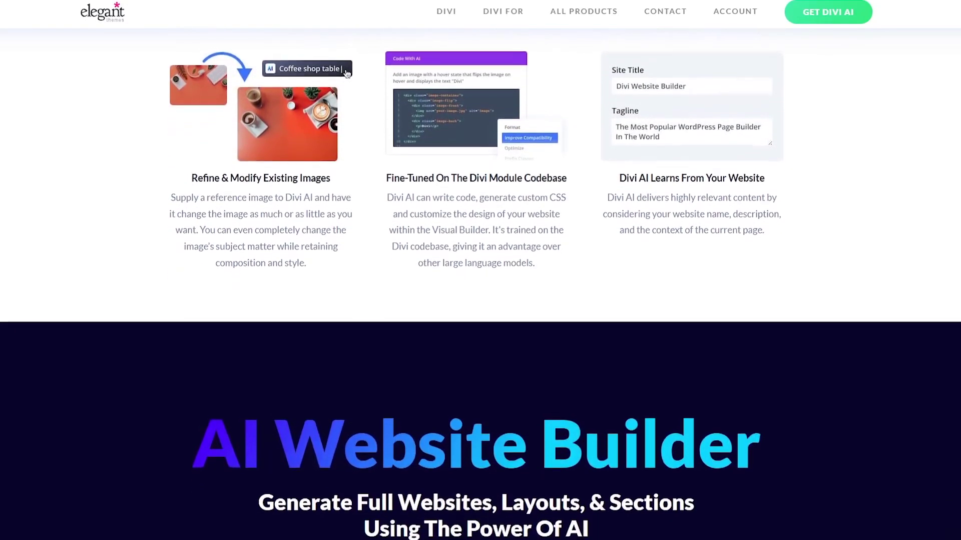
pyautogui.scroll(-3, 481, 270)
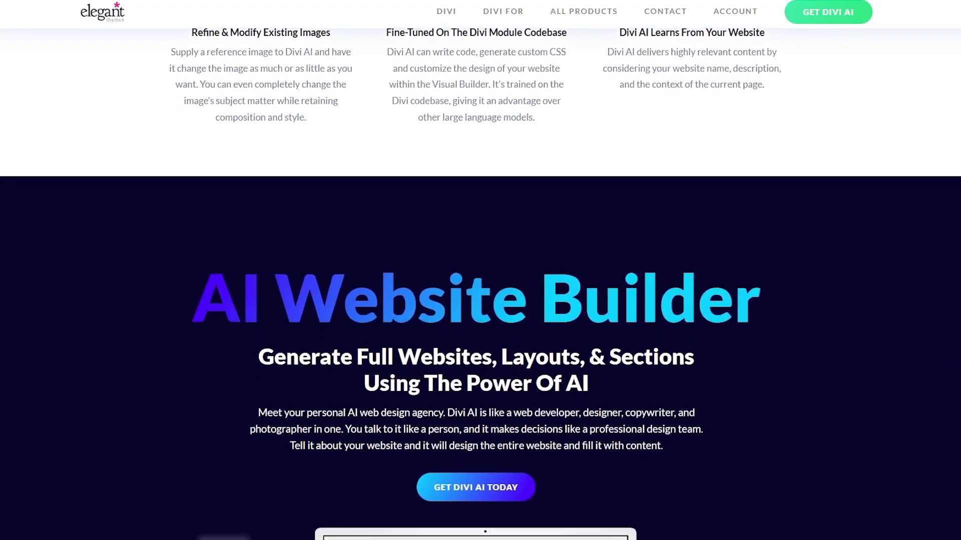
pyautogui.scroll(-3, 480, 270)
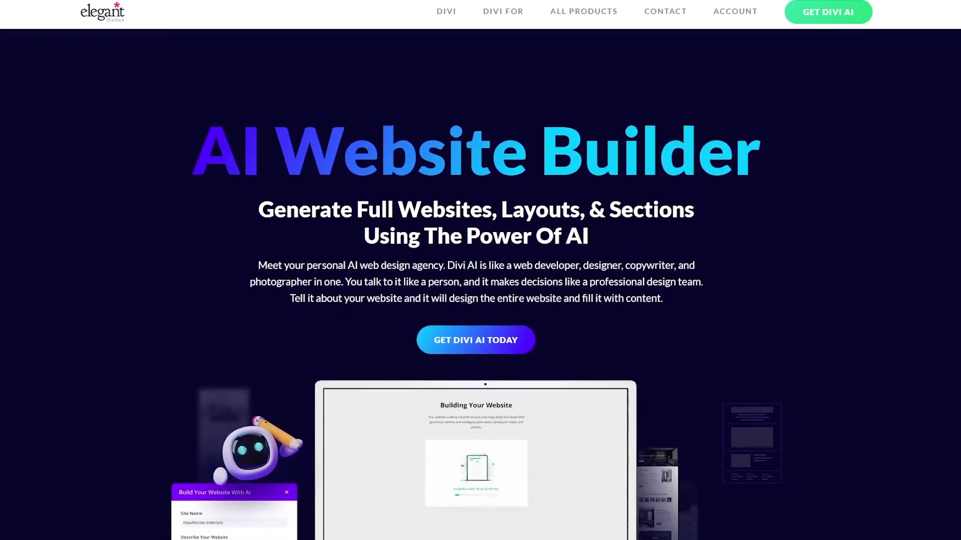
pyautogui.scroll(-3, 481, 270)
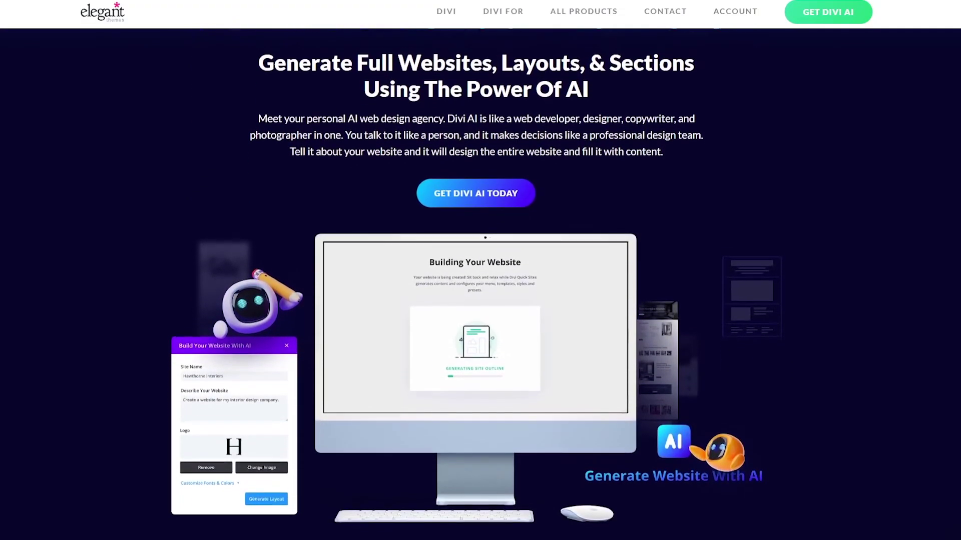
pyautogui.scroll(-3, 480, 270)
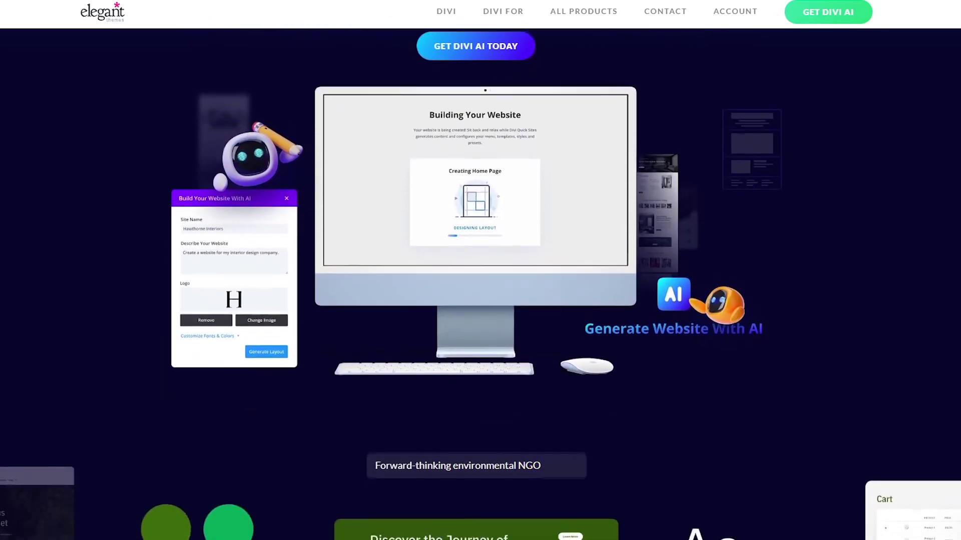
pyautogui.scroll(-3, 481, 271)
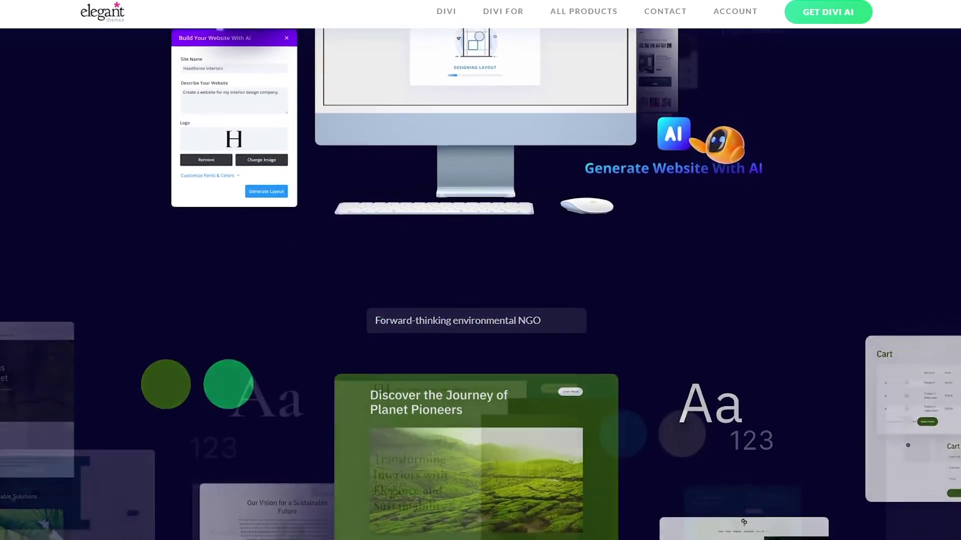
pyautogui.scroll(-2, 481, 270)
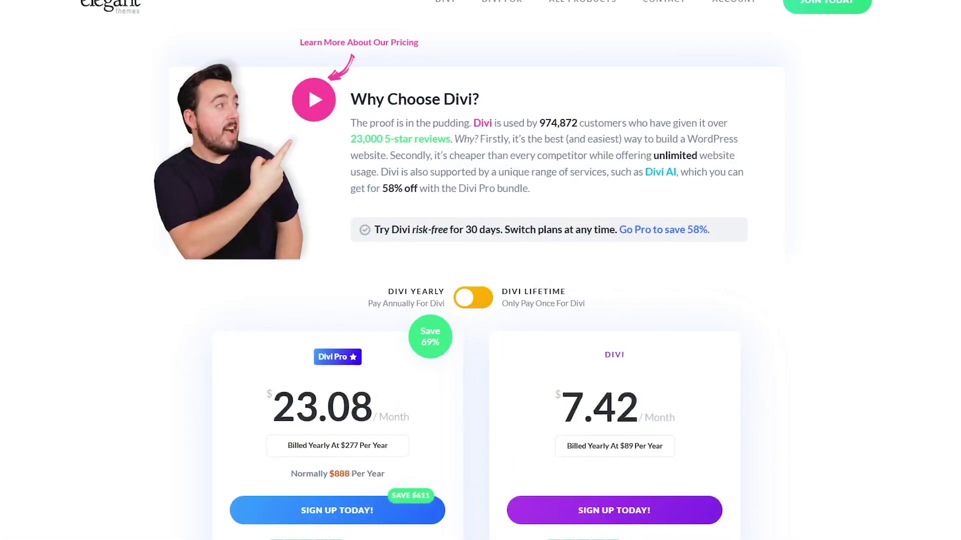
# Step: Compare the yearly prices and included features of the Divi Pro and Divi plans
pyautogui.scroll(-5, 481, 271)
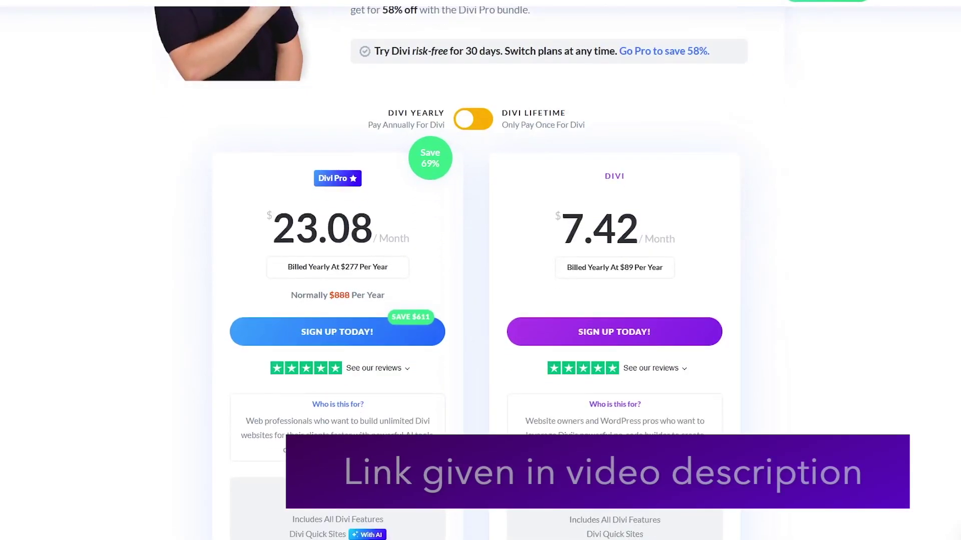
pyautogui.scroll(-1, 480, 270)
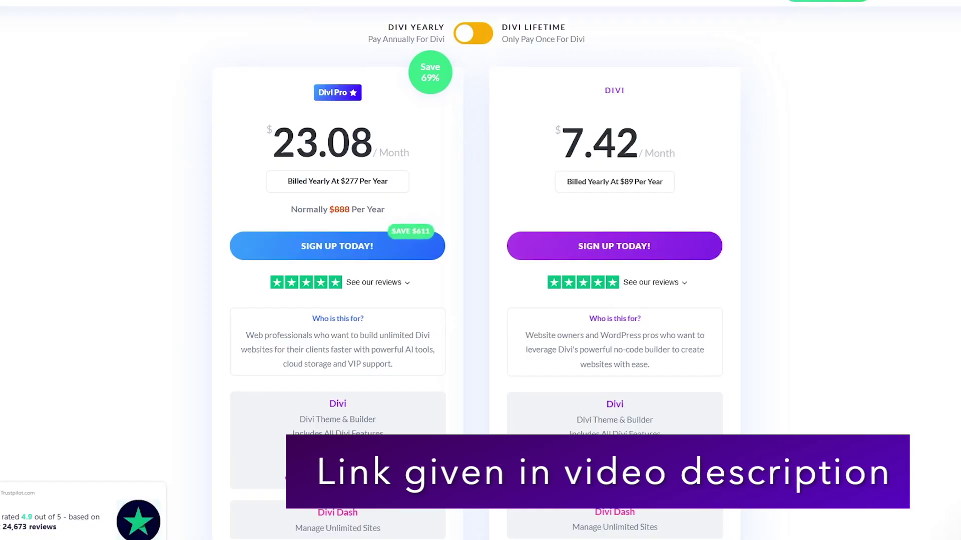
pyautogui.scroll(-4, 251, 416)
# Step: Submit the StellarSites site information for a company named asd, based Online Only, with the industry Digital Marketing Agency
pyautogui.moveTo(252, 416)
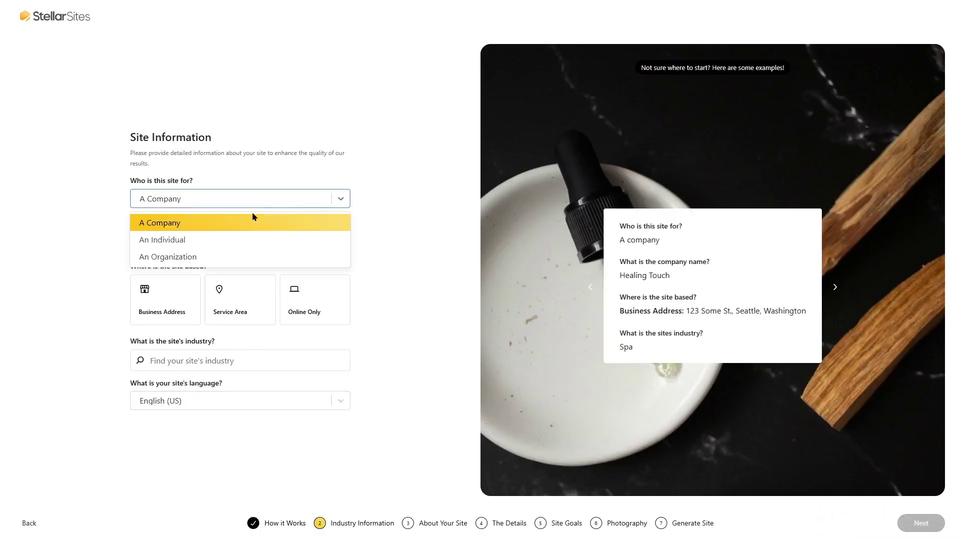
pyautogui.click(213, 225)
pyautogui.click(207, 241)
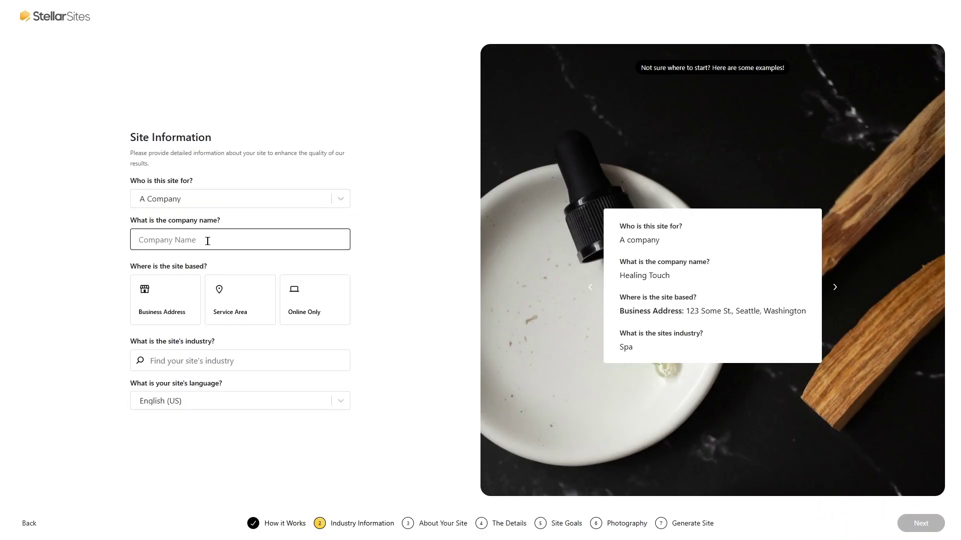
pyautogui.click(293, 307)
pyautogui.click(250, 358)
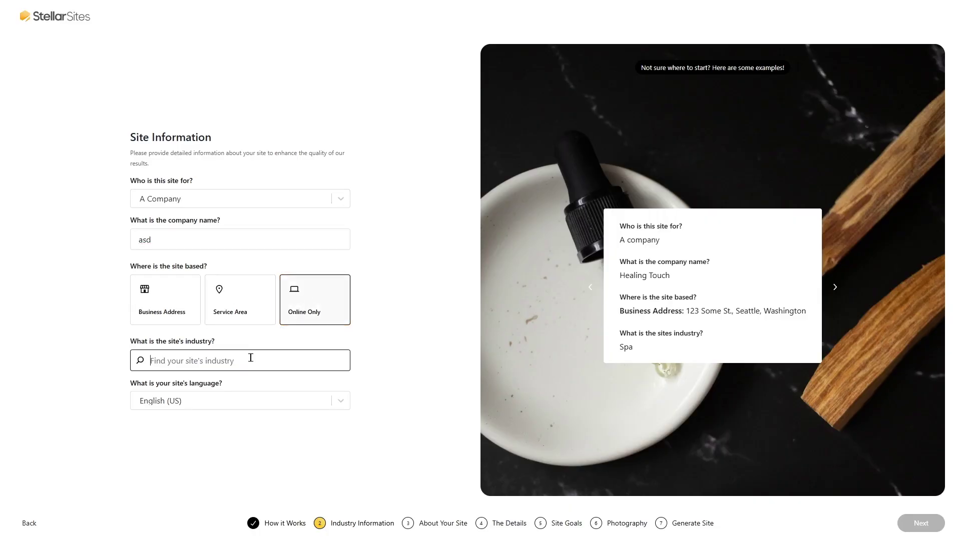
pyautogui.write('Digital Marketing Agency')
pyautogui.click(910, 523)
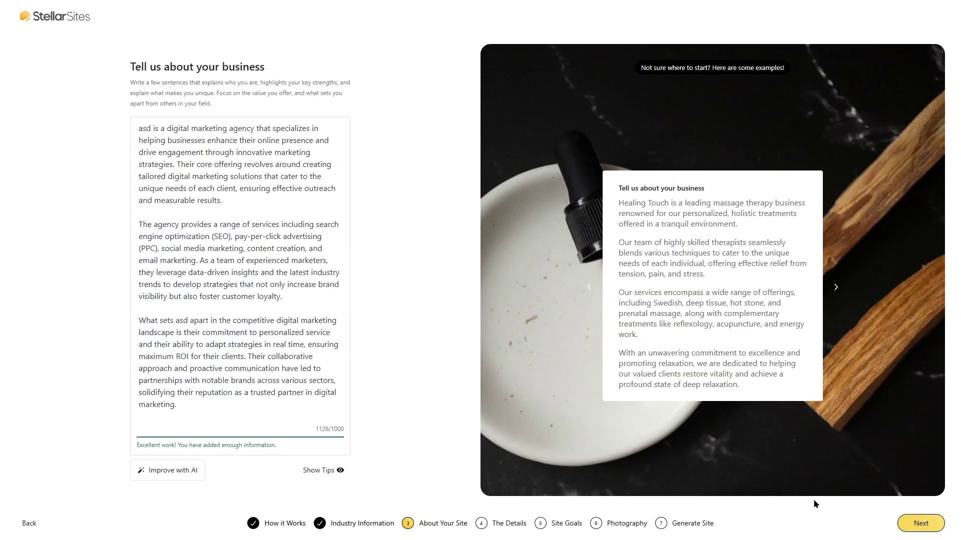
# Step: Accept the business description and add seo and the suggested Digital Marketing Agency as site keywords
pyautogui.click(911, 523)
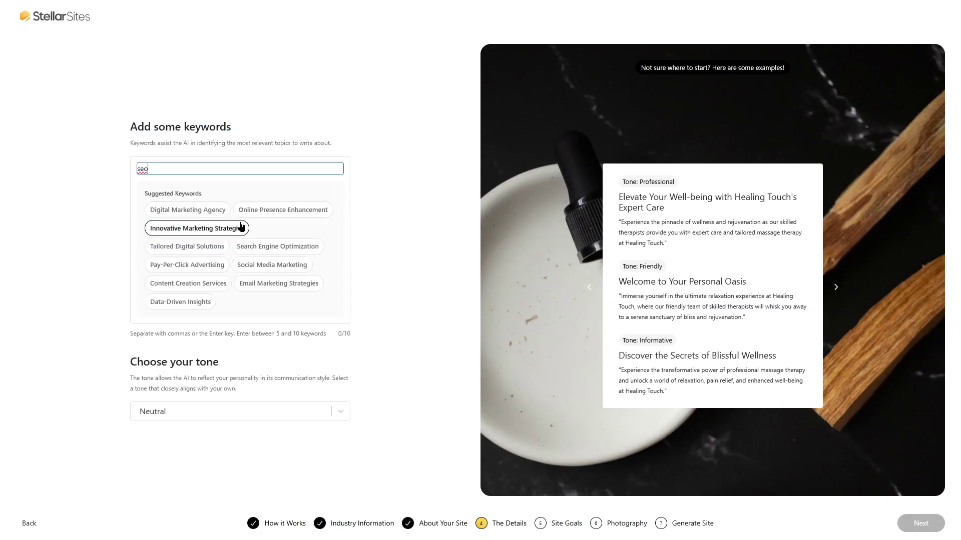
pyautogui.press('Return')
pyautogui.click(220, 211)
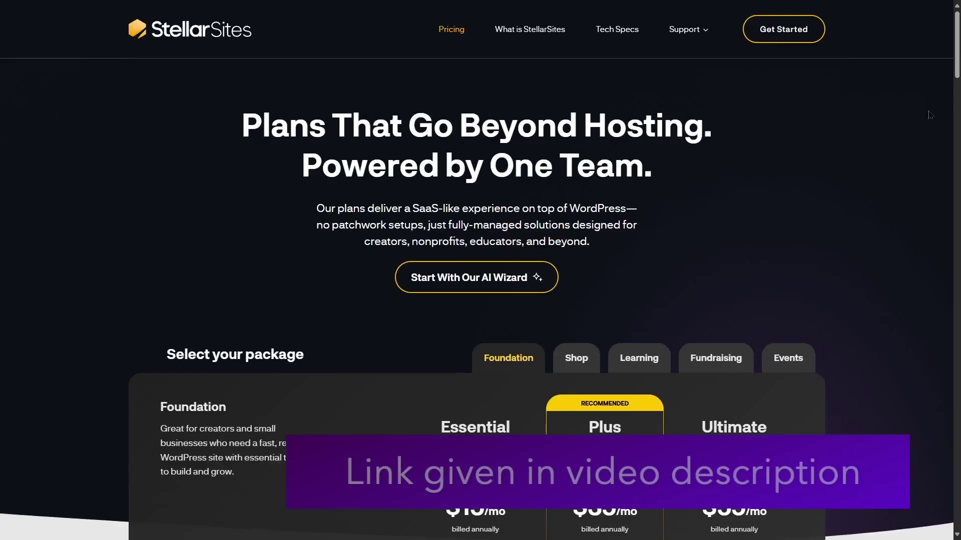
# Step: Compare the StellarSites plan prices for the Foundation, Shop, Fundraising and Learning packages and check the billing cycle options
pyautogui.scroll(-2, 476, 271)
pyautogui.scroll(-2, 475, 318)
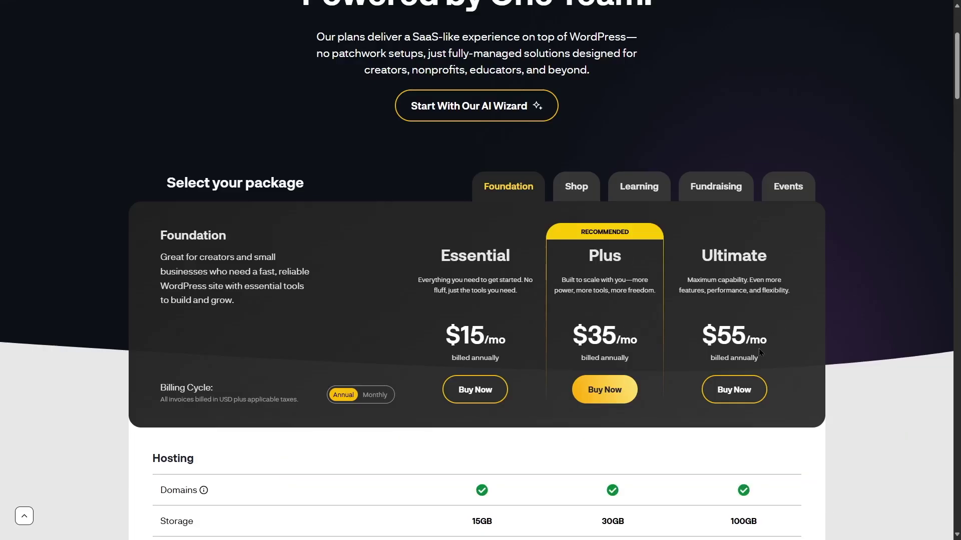
pyautogui.click(593, 181)
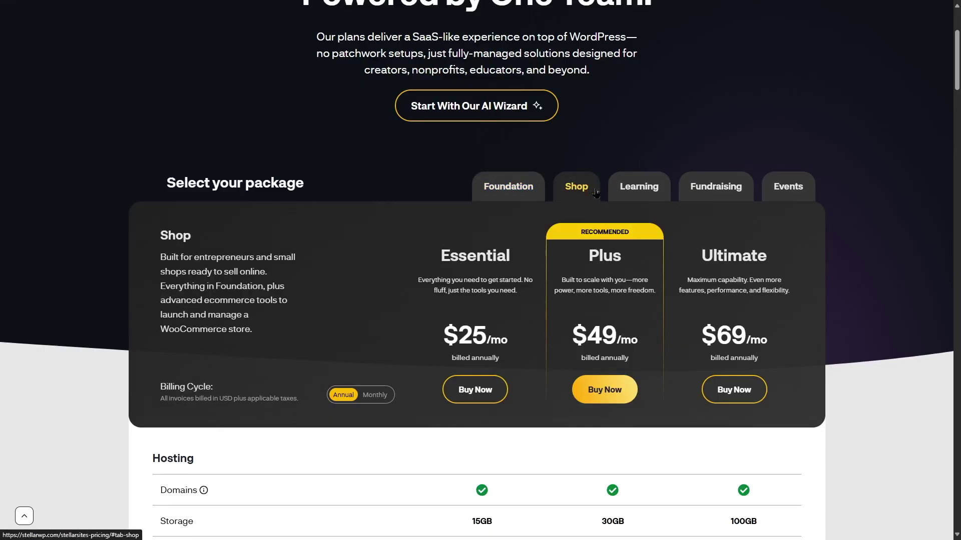
pyautogui.click(642, 191)
pyautogui.click(739, 185)
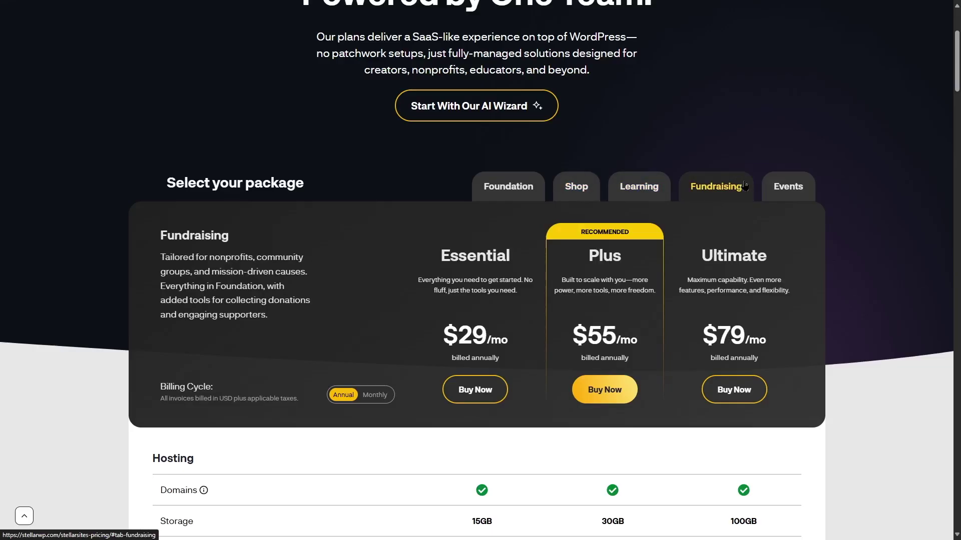
pyautogui.click(639, 187)
pyautogui.click(347, 398)
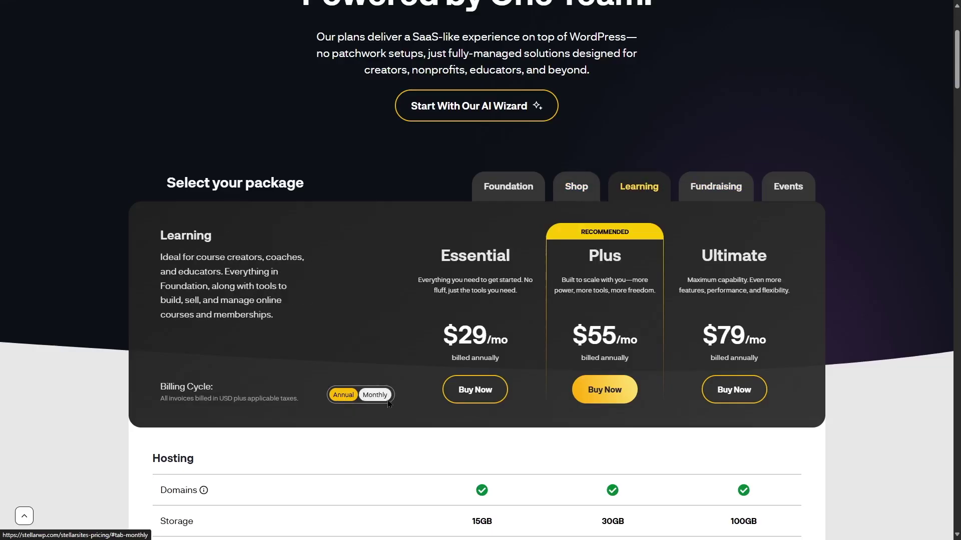
pyautogui.click(346, 393)
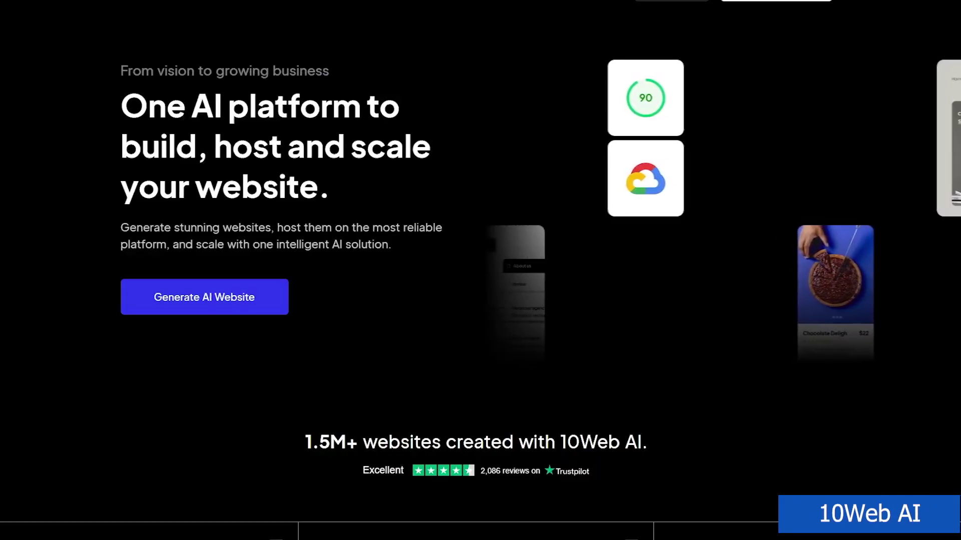
# Step: Read through the 10Web AI homepage, covering its Build, Host and Scale sections and the use cases
pyautogui.scroll(-5, 481, 270)
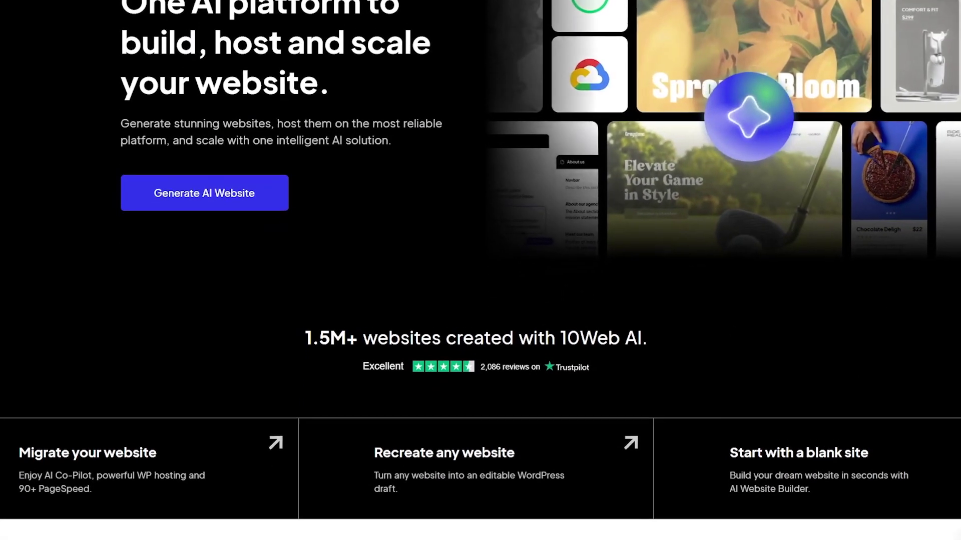
pyautogui.scroll(-5, 481, 270)
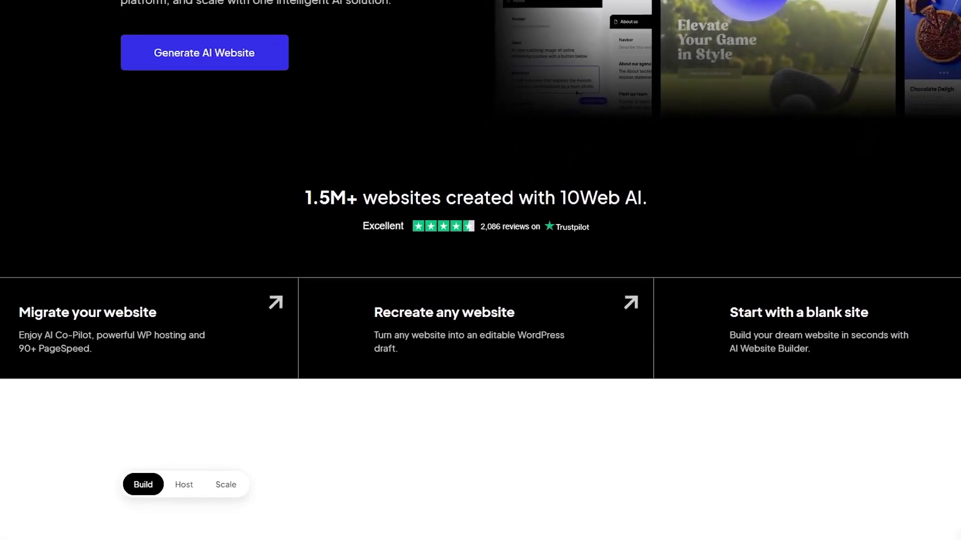
pyautogui.scroll(-5, 481, 270)
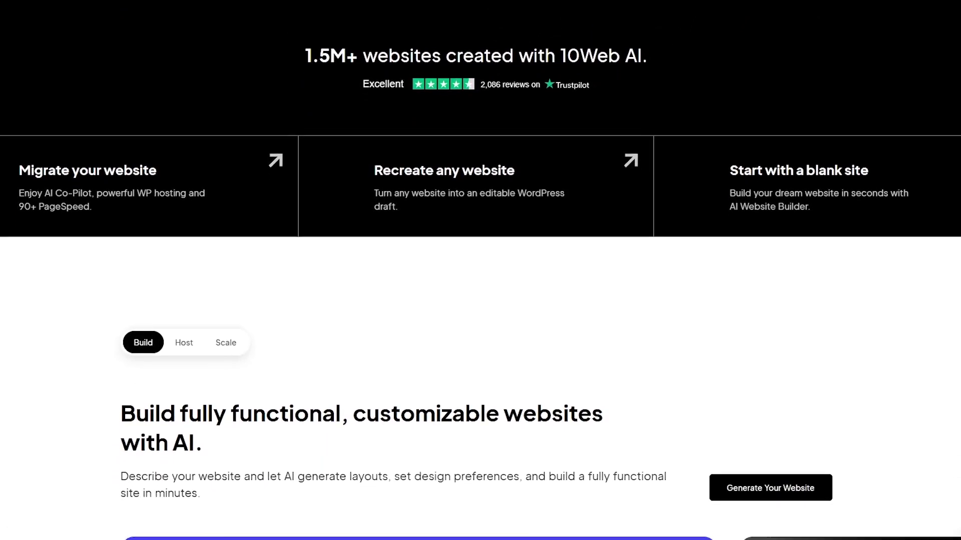
pyautogui.scroll(-5, 480, 271)
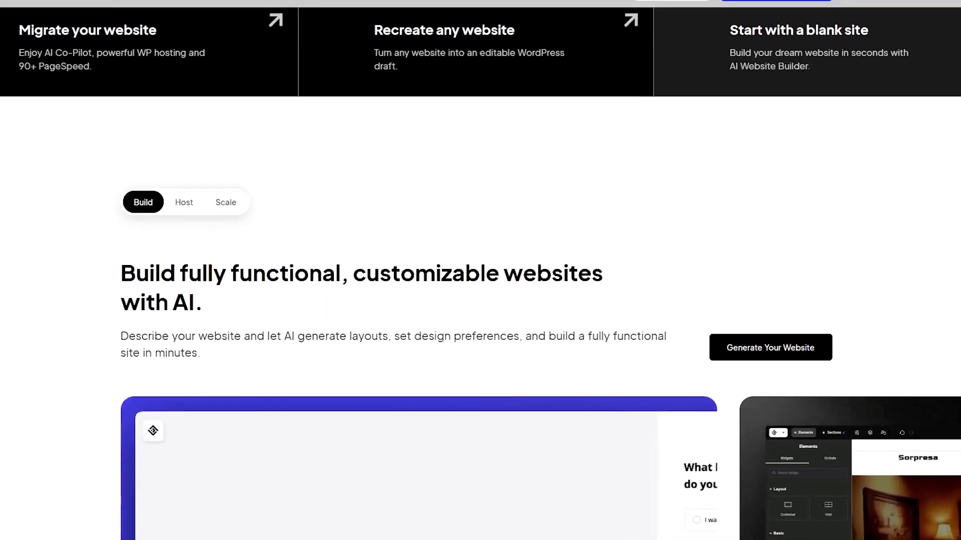
pyautogui.scroll(-5, 480, 270)
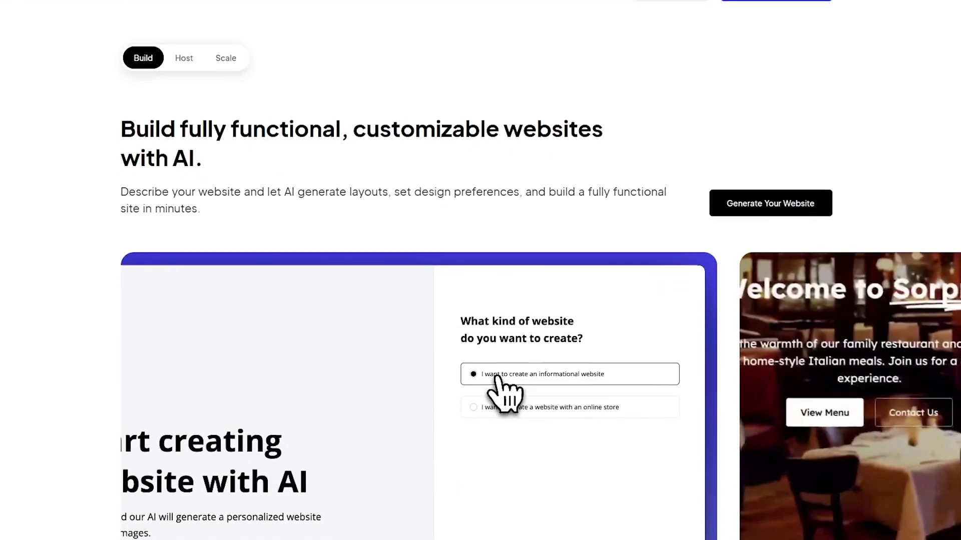
pyautogui.scroll(-8, 480, 270)
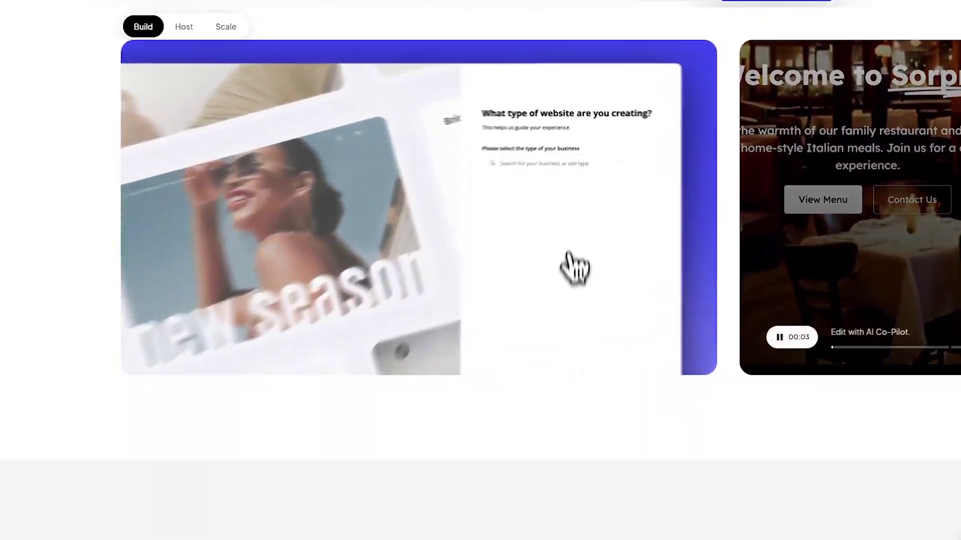
pyautogui.scroll(-8, 480, 271)
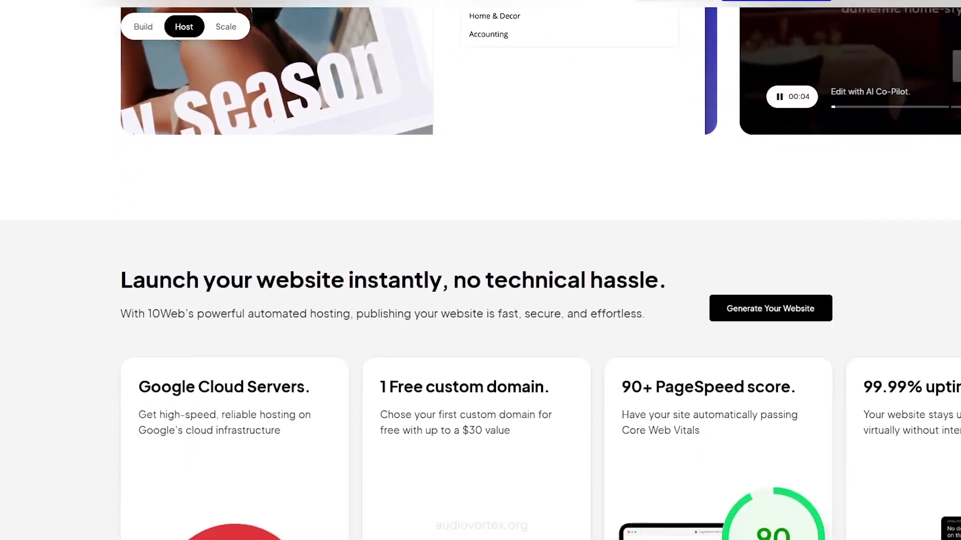
pyautogui.scroll(-8, 480, 270)
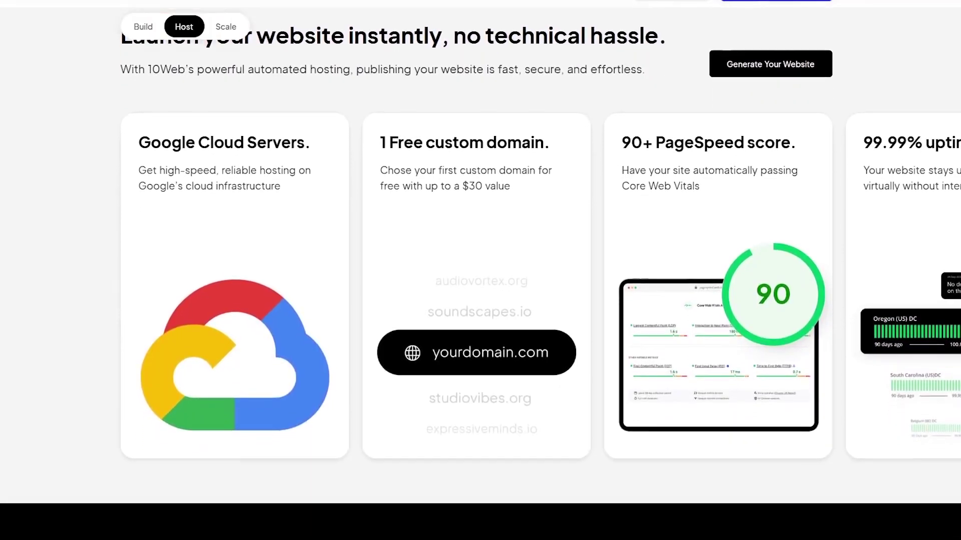
pyautogui.scroll(-9, 480, 270)
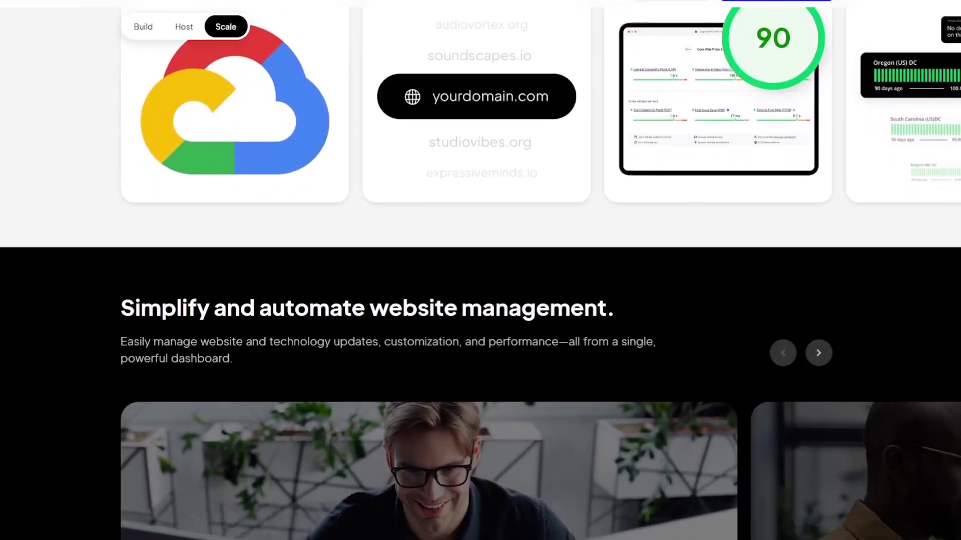
pyautogui.scroll(-10, 480, 270)
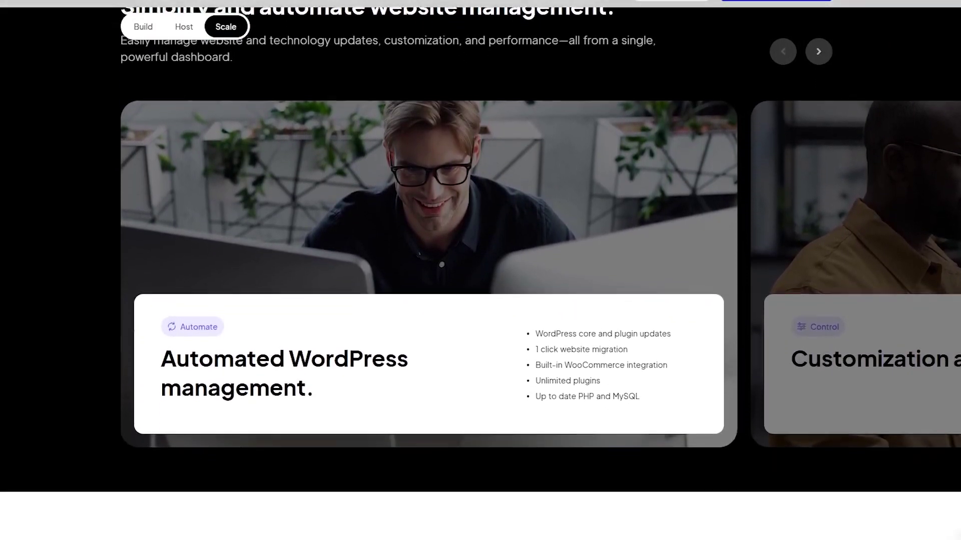
pyautogui.scroll(-11, 480, 270)
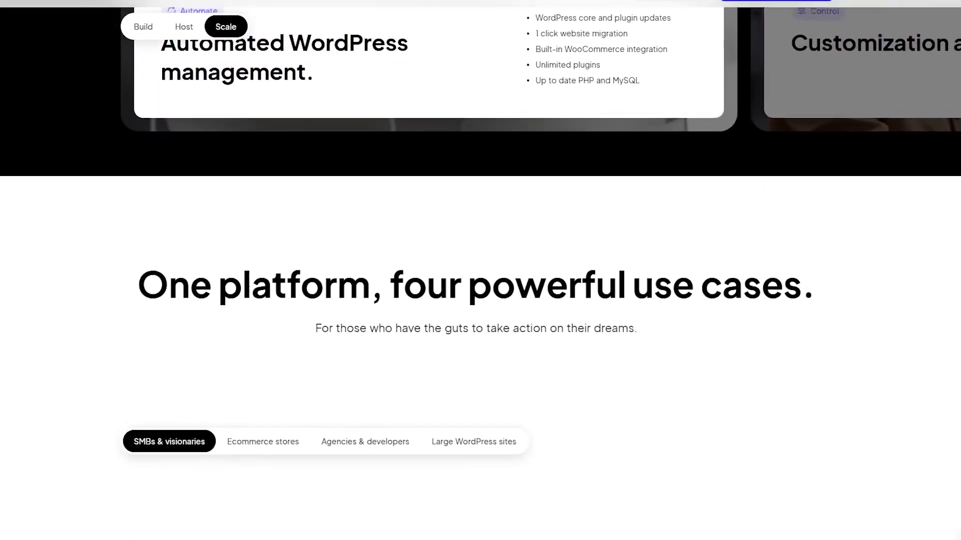
pyautogui.scroll(-4, 480, 270)
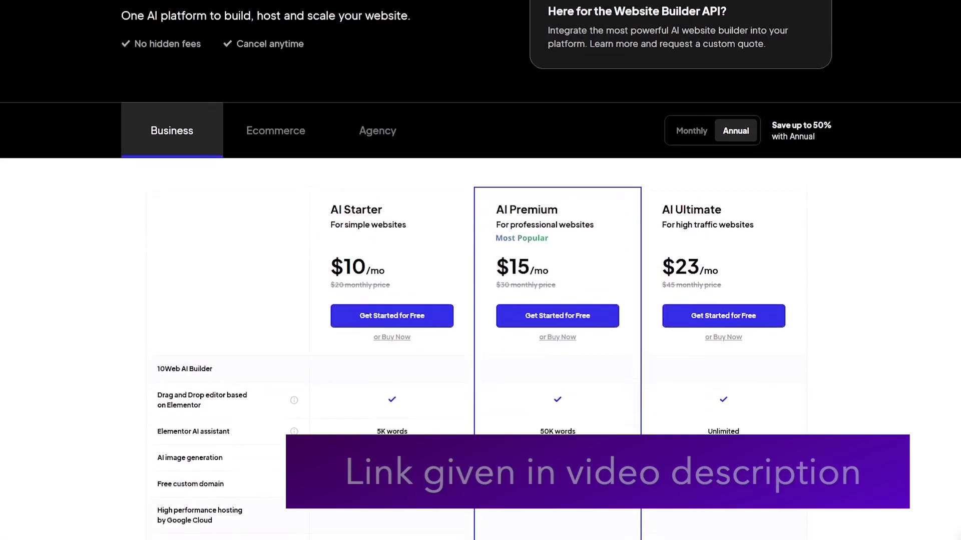
# Step: Compare the annual Business and Ecommerce plans on the 10Web pricing page
pyautogui.scroll(-2, 480, 270)
pyautogui.scroll(1, 481, 270)
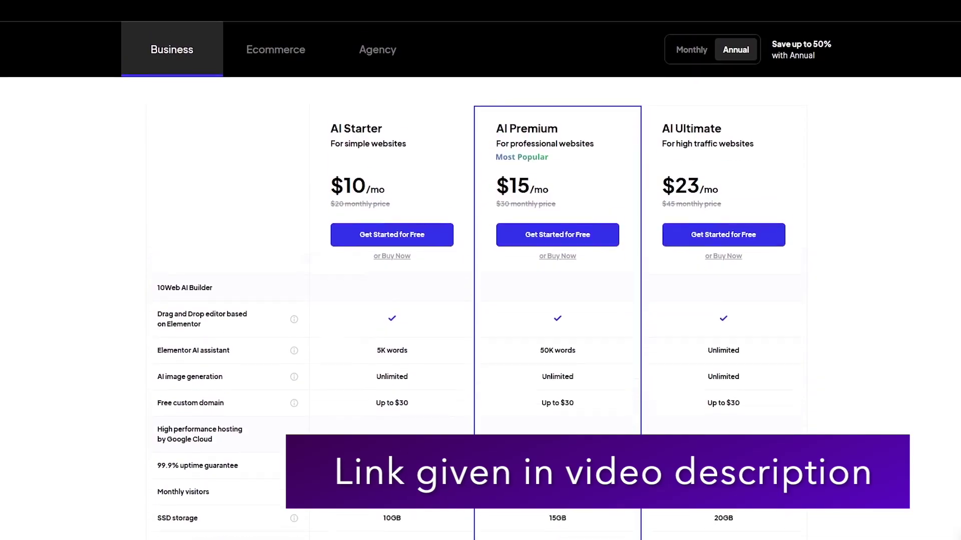
pyautogui.click(287, 60)
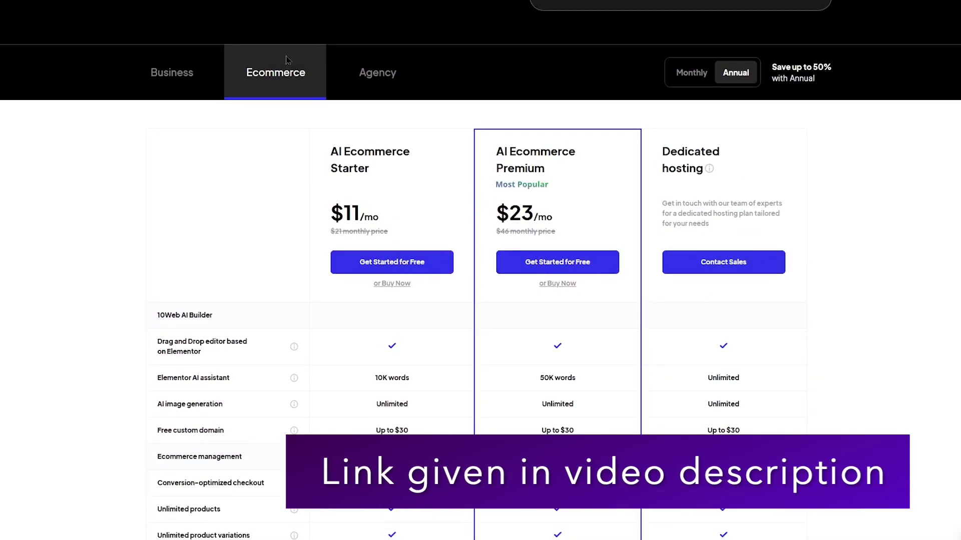
# Step: View the annual Agency plans, and compare monthly and annual billing for the Business plans
pyautogui.click(368, 83)
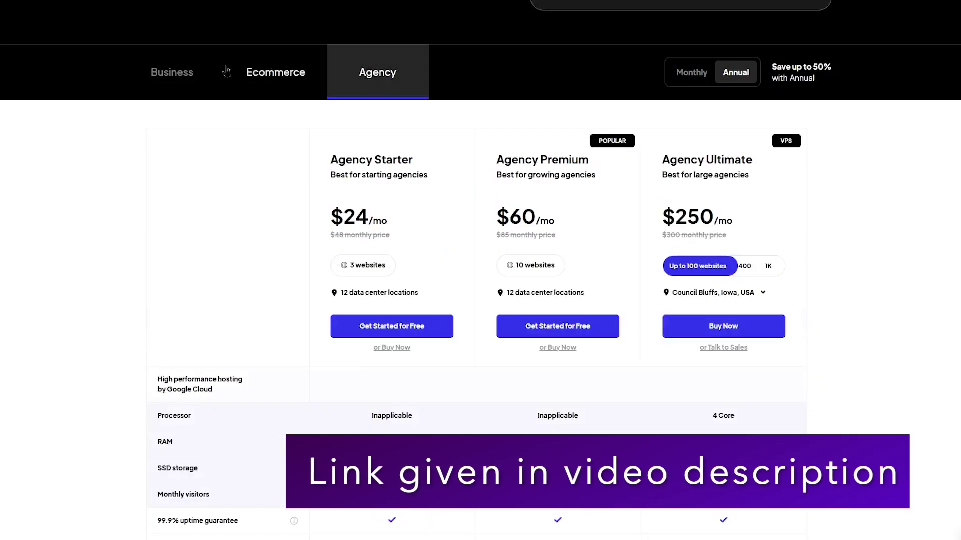
pyautogui.click(191, 71)
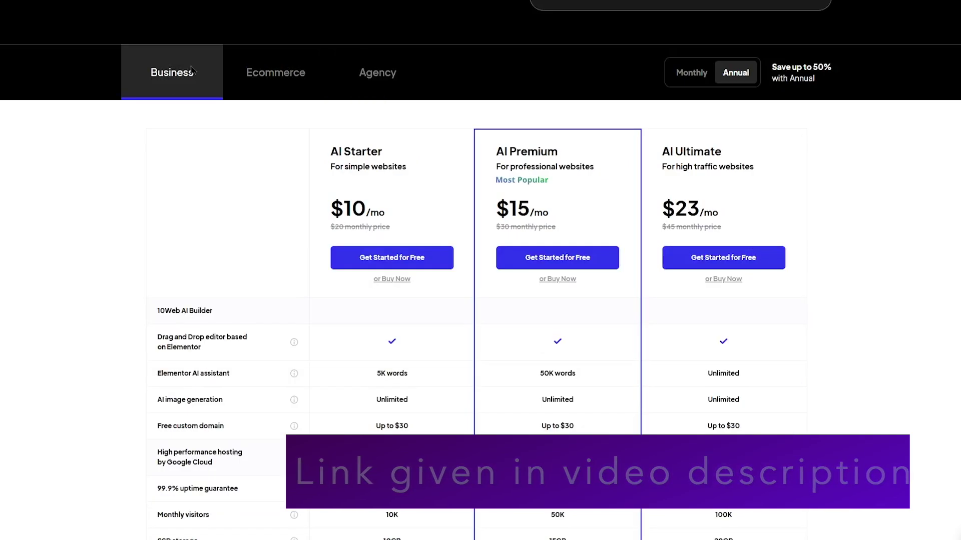
pyautogui.click(693, 75)
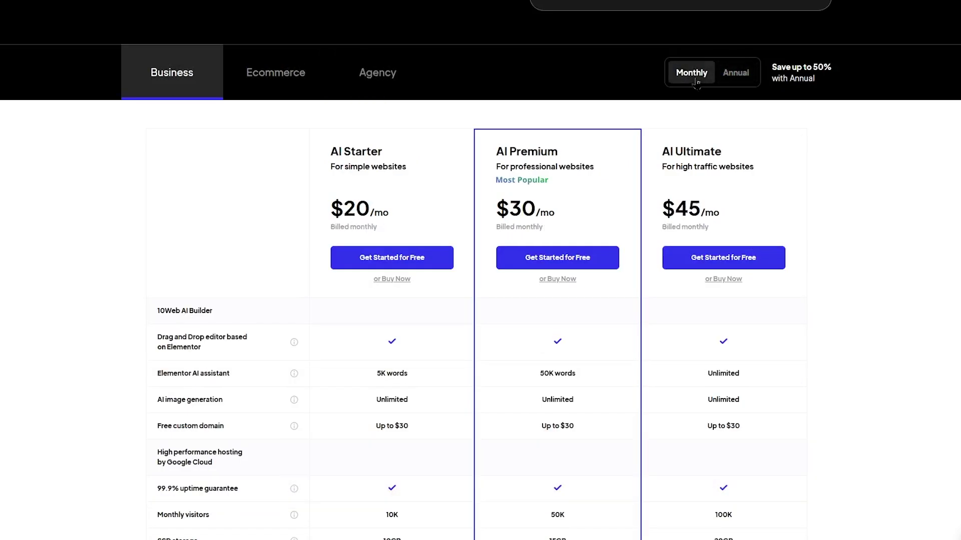
pyautogui.click(736, 75)
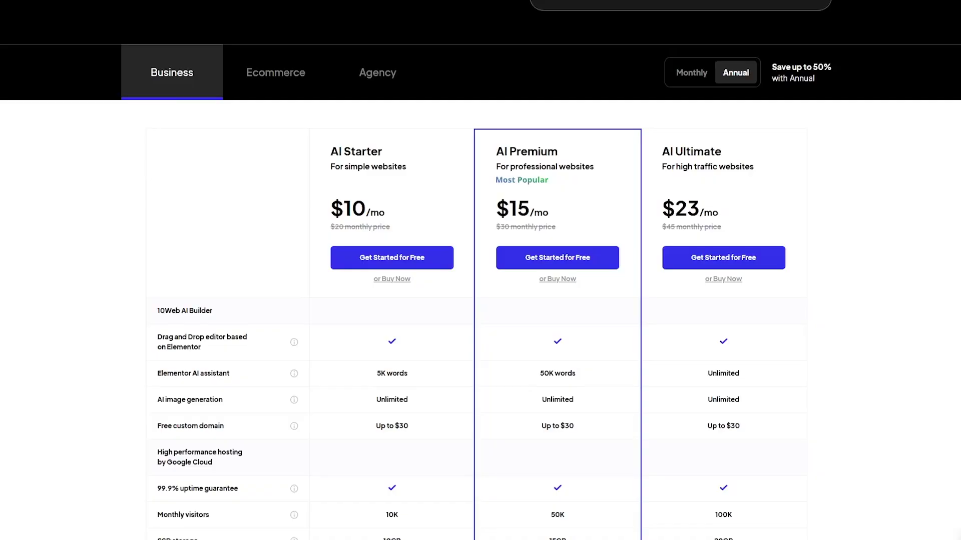
# Step: Review the annual Ecommerce and Agency plans again and return to the Business plans
pyautogui.scroll(-1, 480, 270)
pyautogui.scroll(1, 481, 270)
pyautogui.click(286, 61)
pyautogui.click(373, 70)
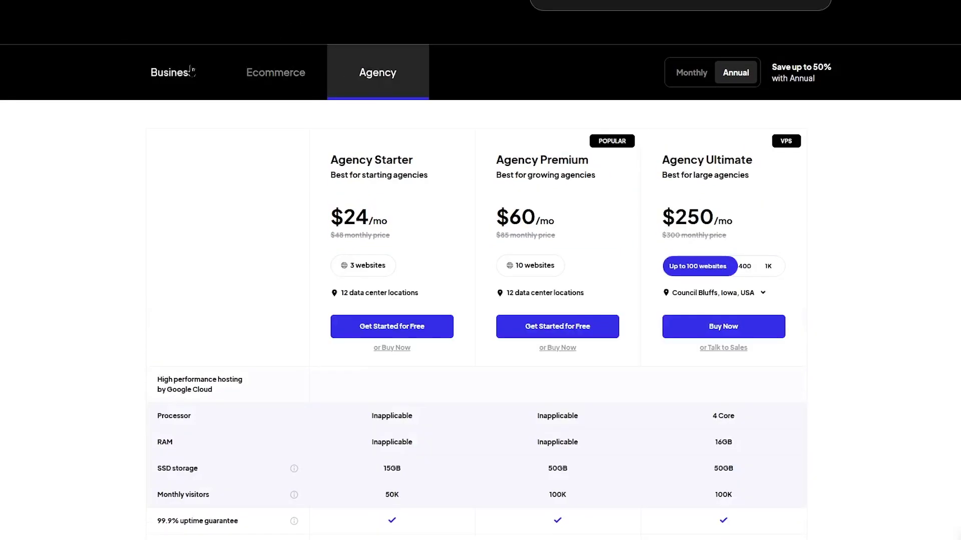
pyautogui.click(192, 71)
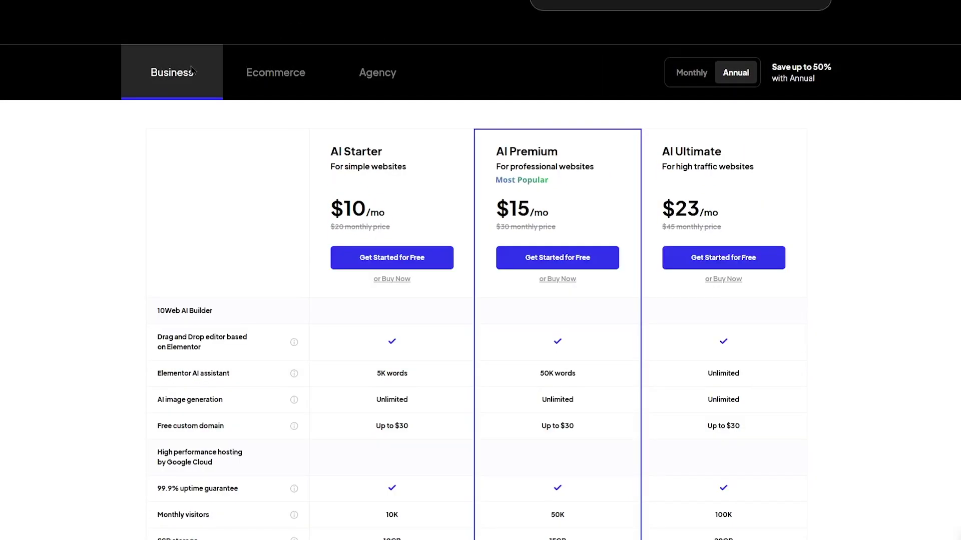